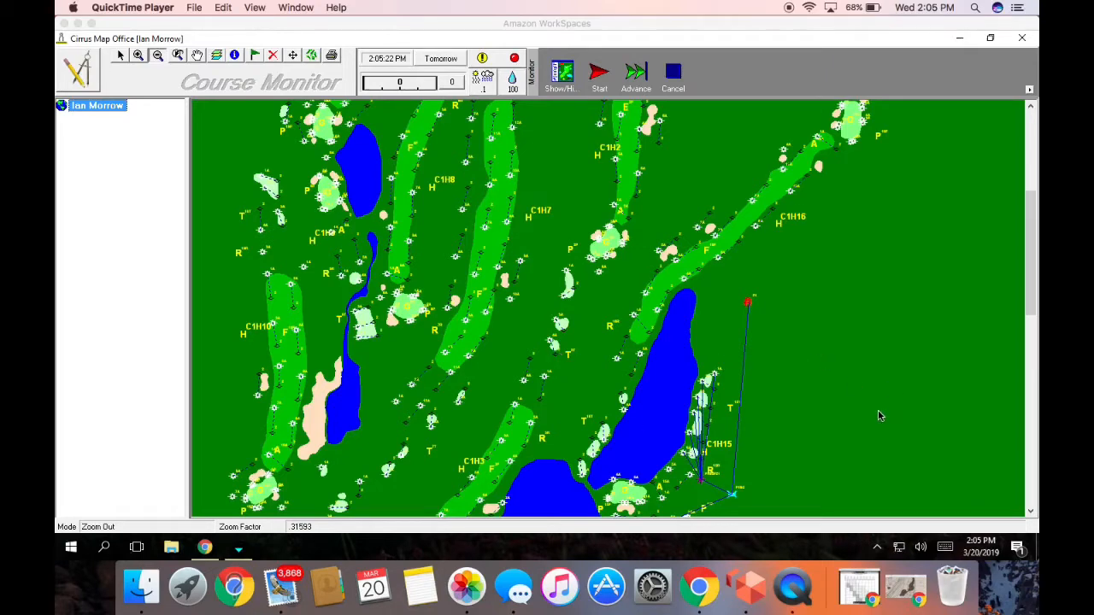
Examine the pipe routes and sizes around the irrigation reservoir and holes 14 and 15 on the Delacour.pdf irrigation plan
click(908, 593)
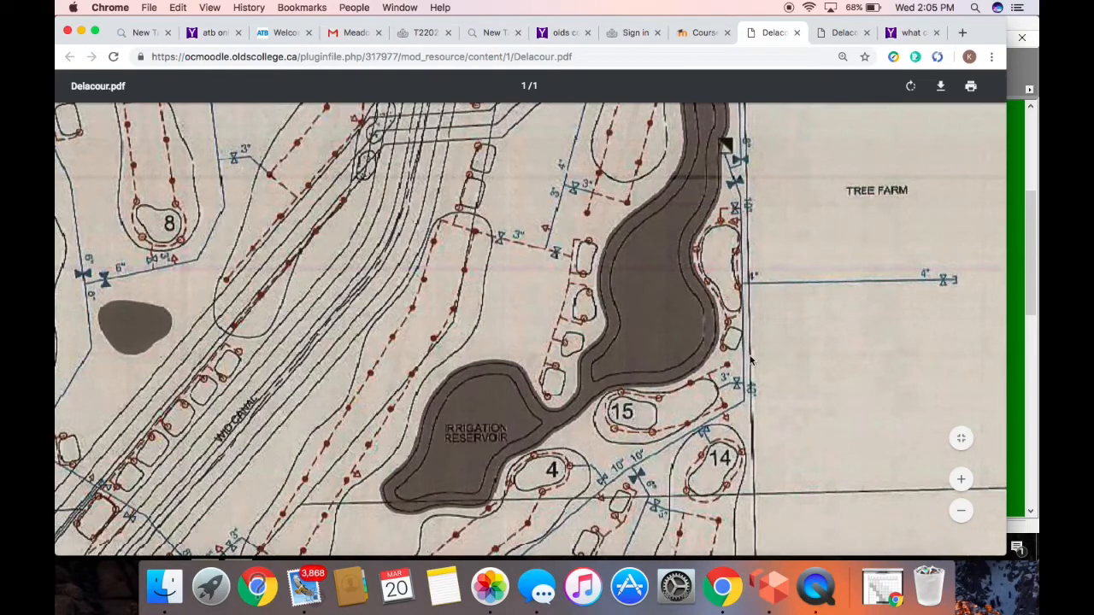
scroll(438, 532, down, 3)
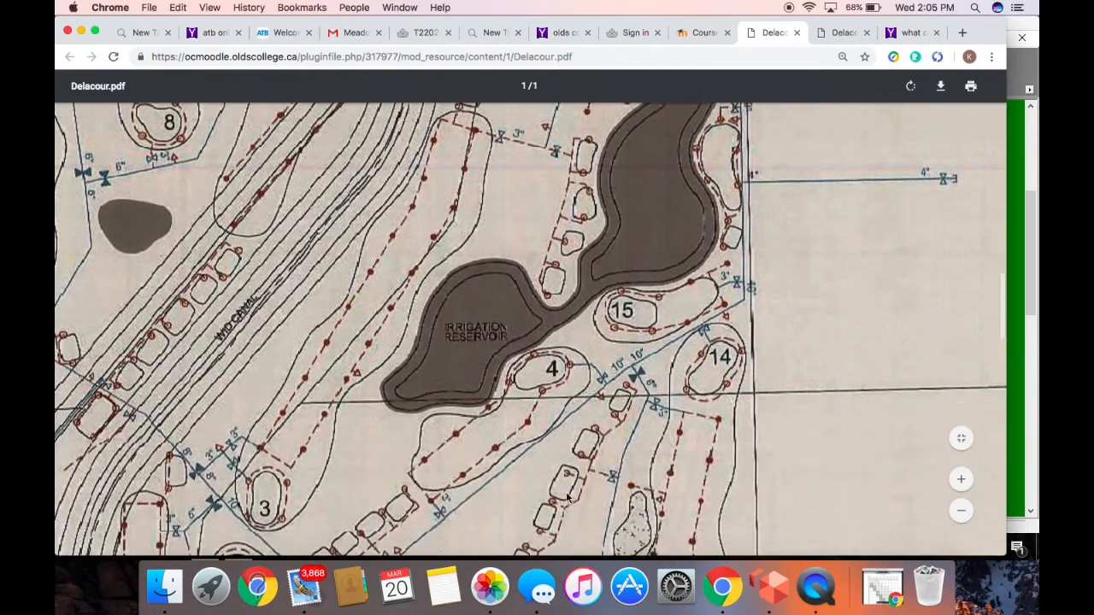
scroll(438, 532, down, 4)
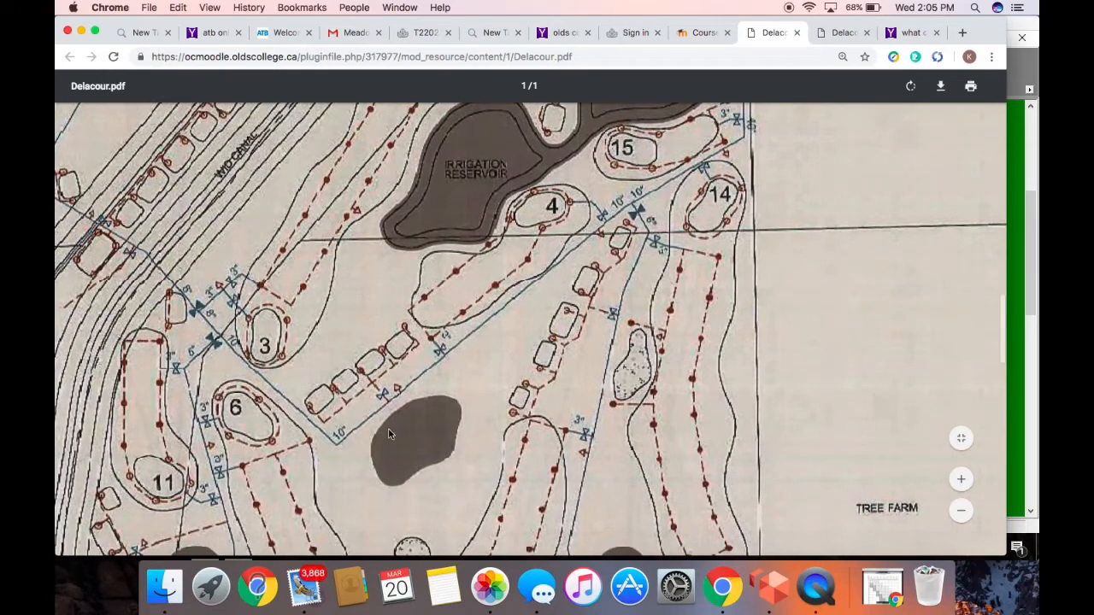
scroll(591, 257, up, 7)
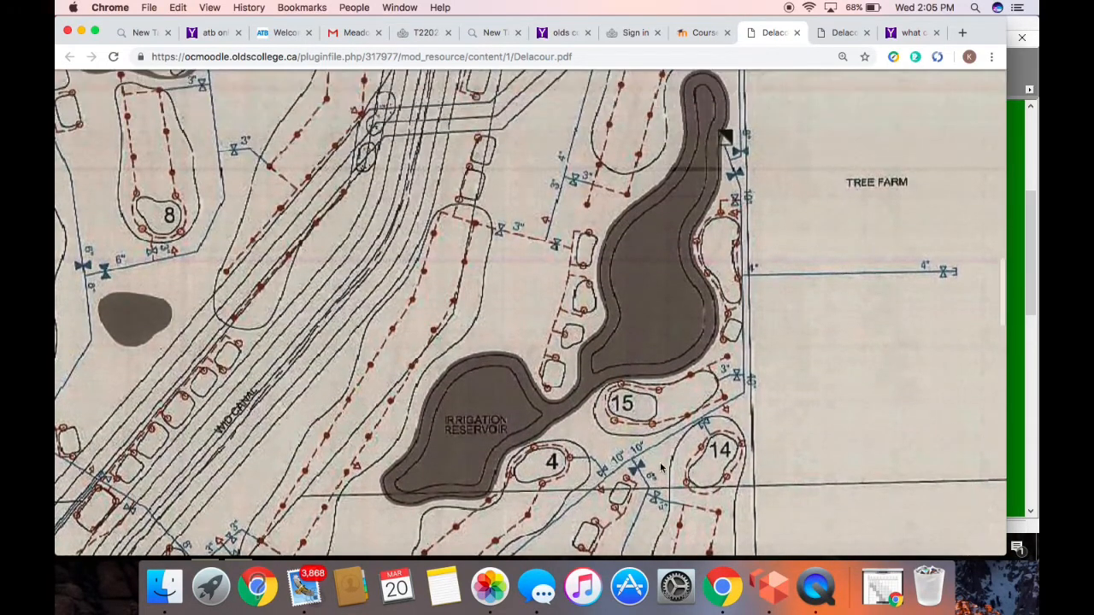
click(811, 597)
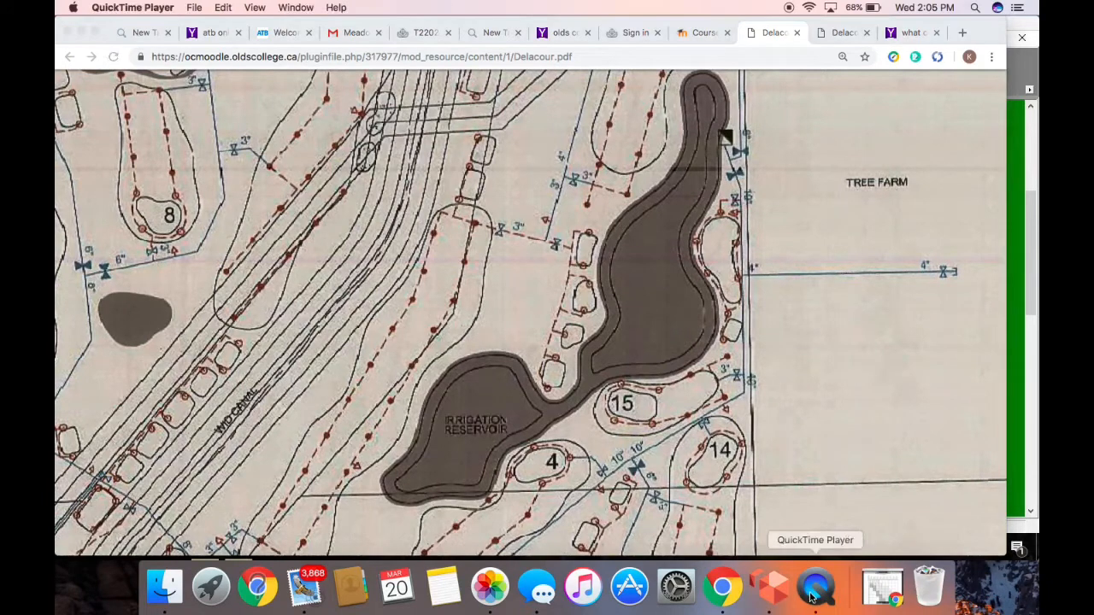
Examine the flow, velocity and pressure loss columns per pipe size in the HDPE DR 11 friction loss chart
click(883, 590)
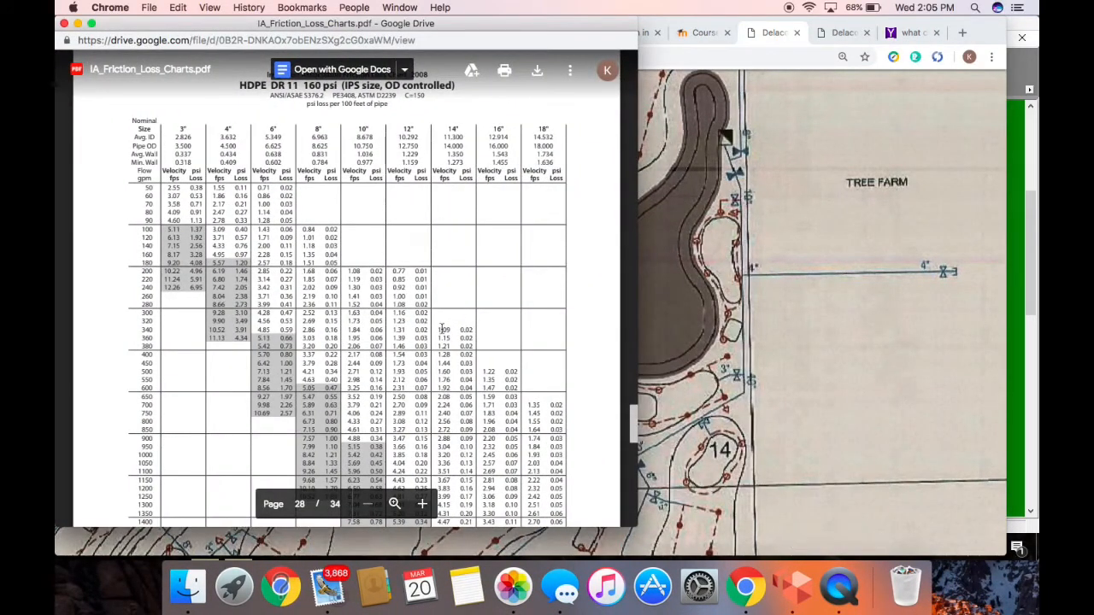
scroll(442, 328, down, 3)
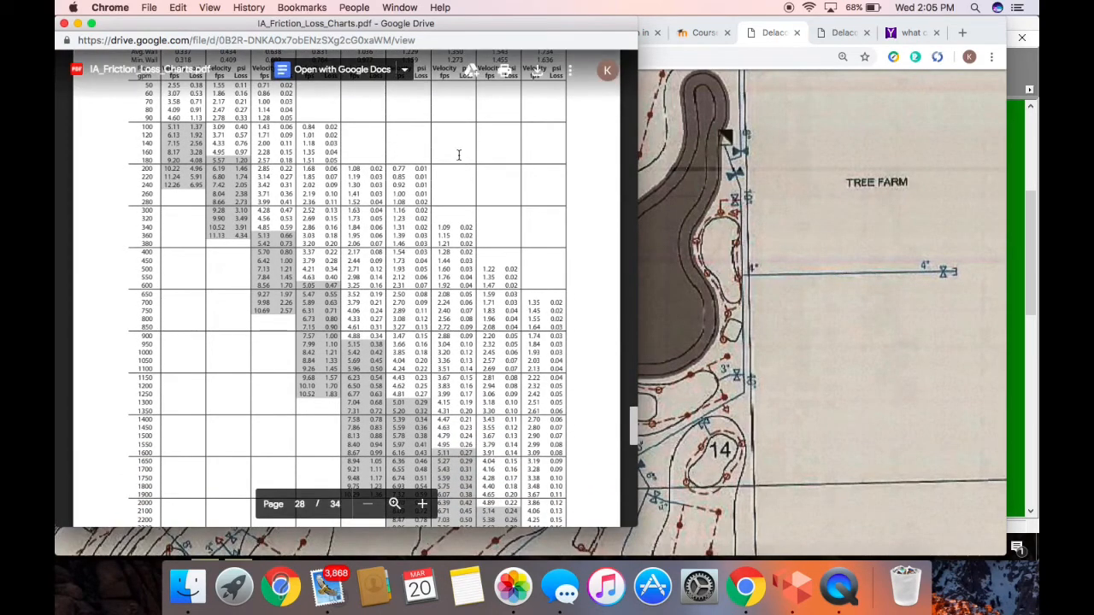
scroll(359, 112, up, 4)
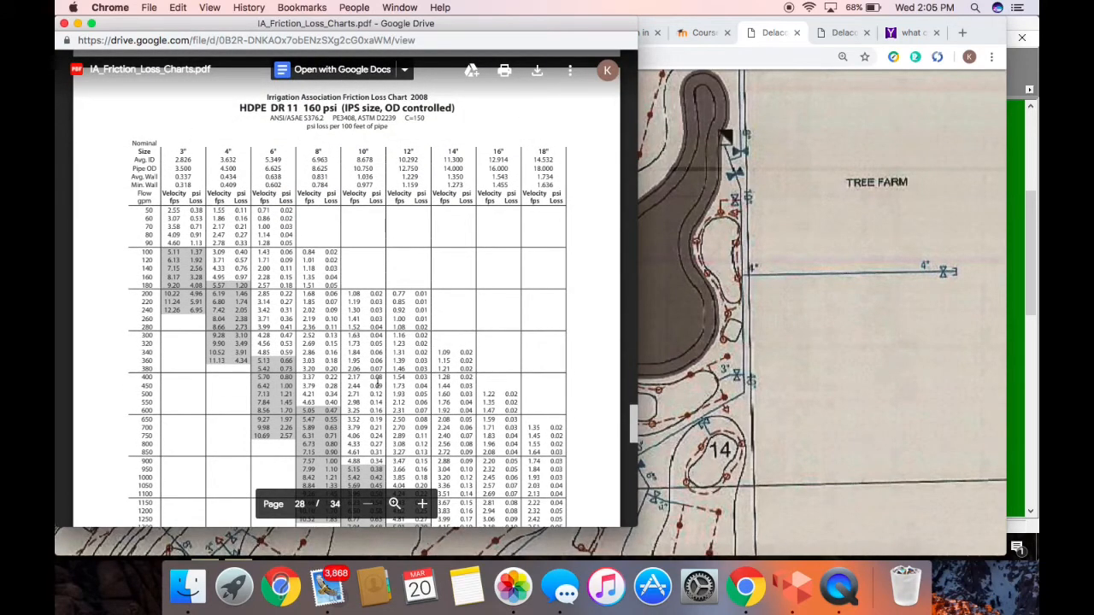
scroll(377, 384, down, 3)
scroll(399, 367, up, 3)
scroll(389, 368, down, 2)
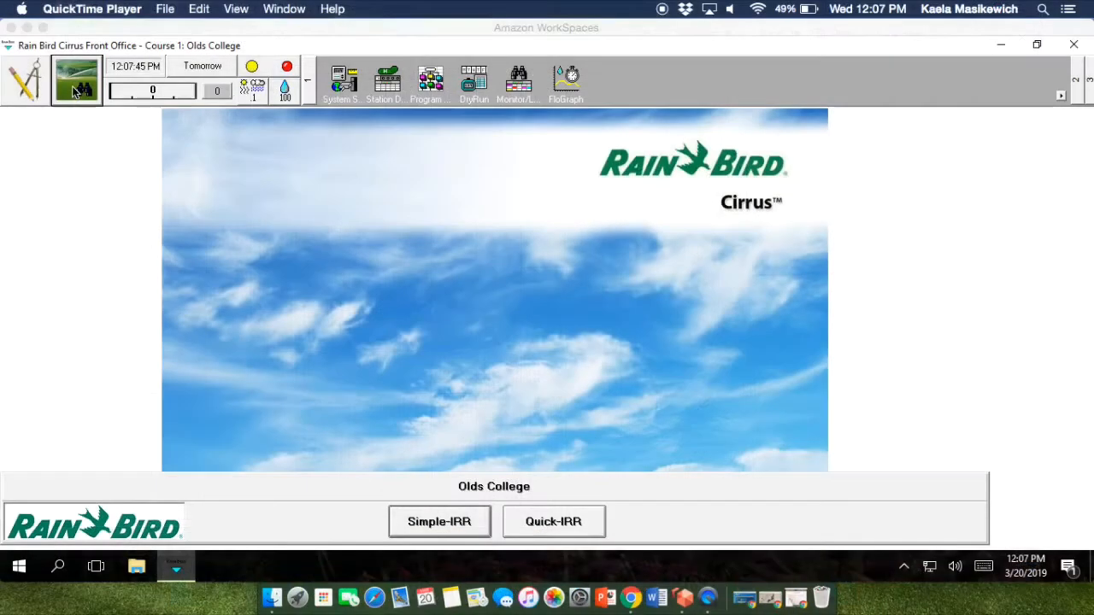
Open the course map in Rain Bird Cirrus and switch it to Flo Manager
click(76, 85)
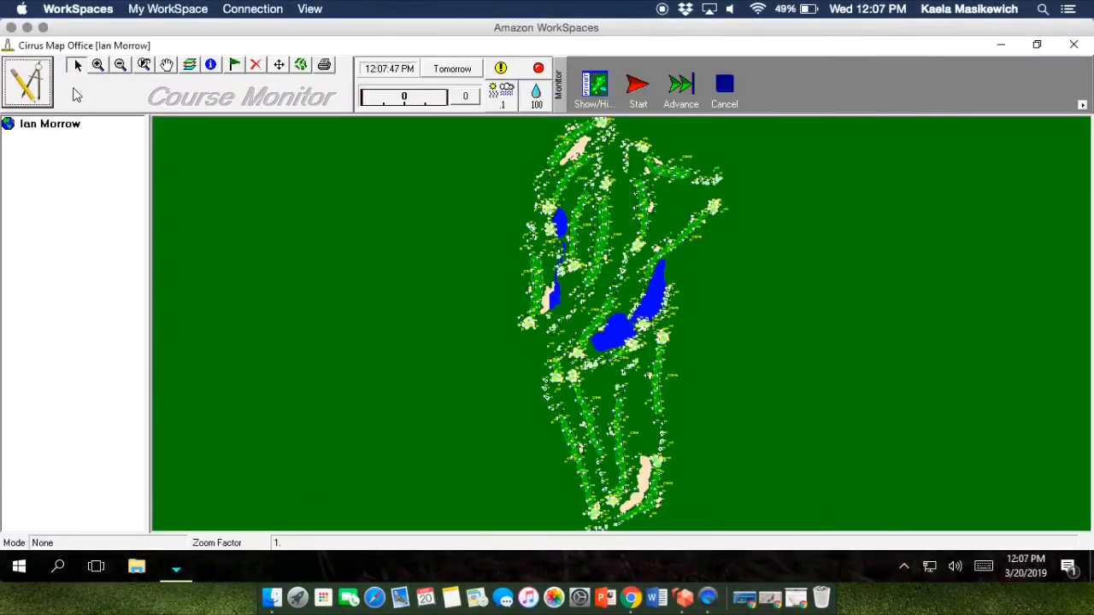
click(34, 85)
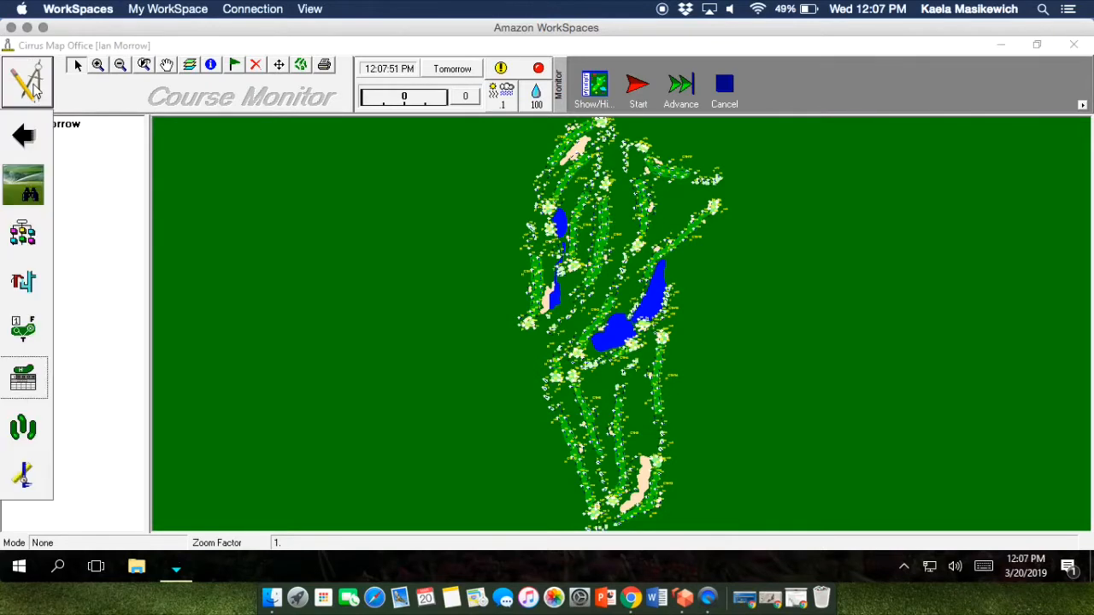
click(23, 283)
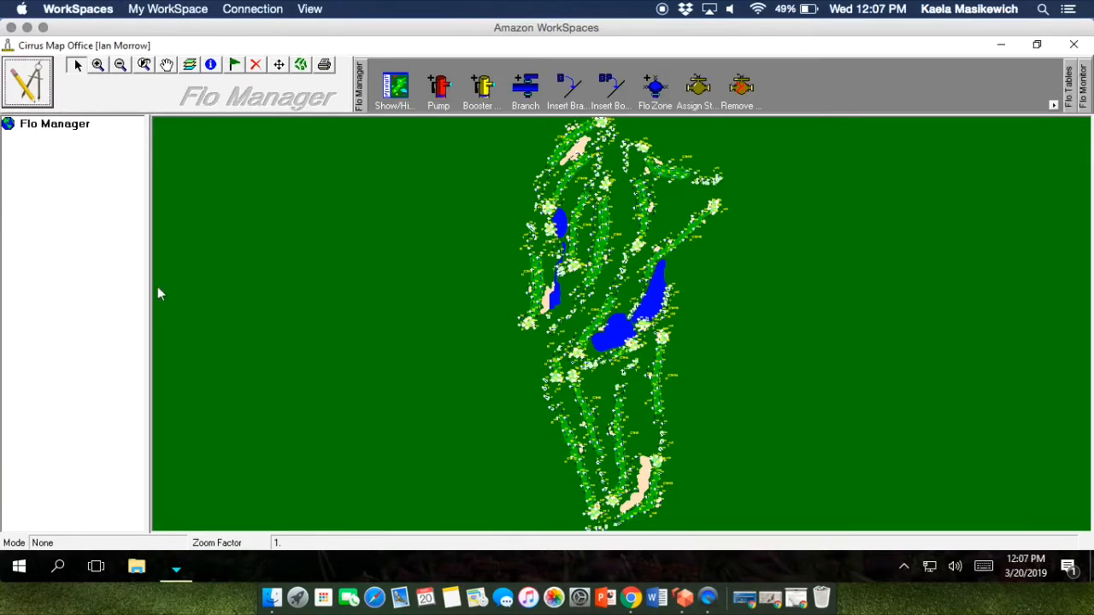
Find hole 15 of course 1 on the map and bring the area beside the lake into view
click(235, 65)
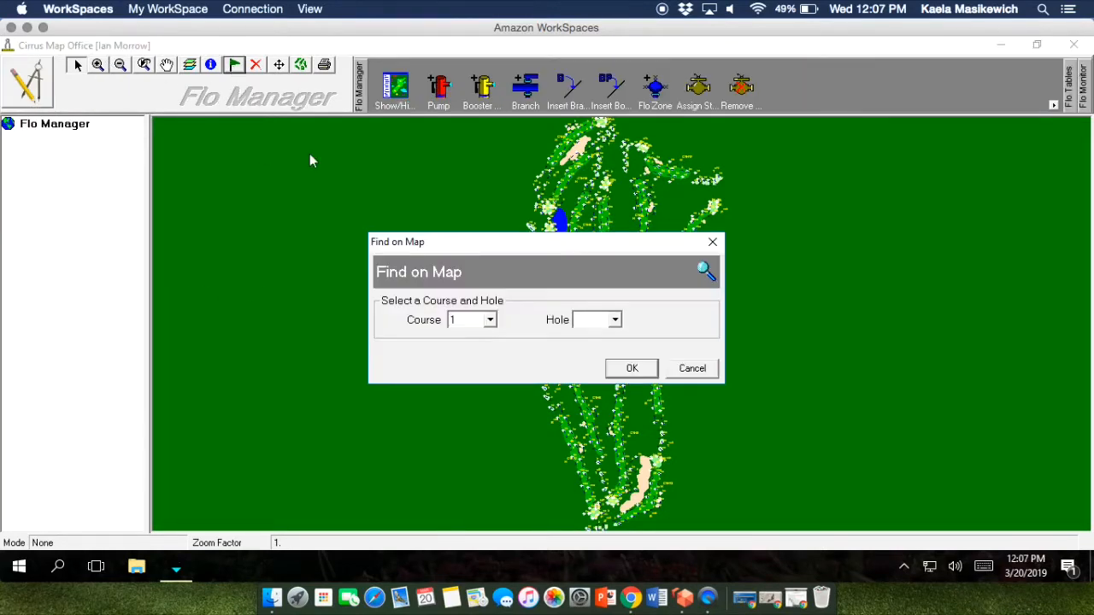
click(614, 319)
scroll(598, 385, down, 3)
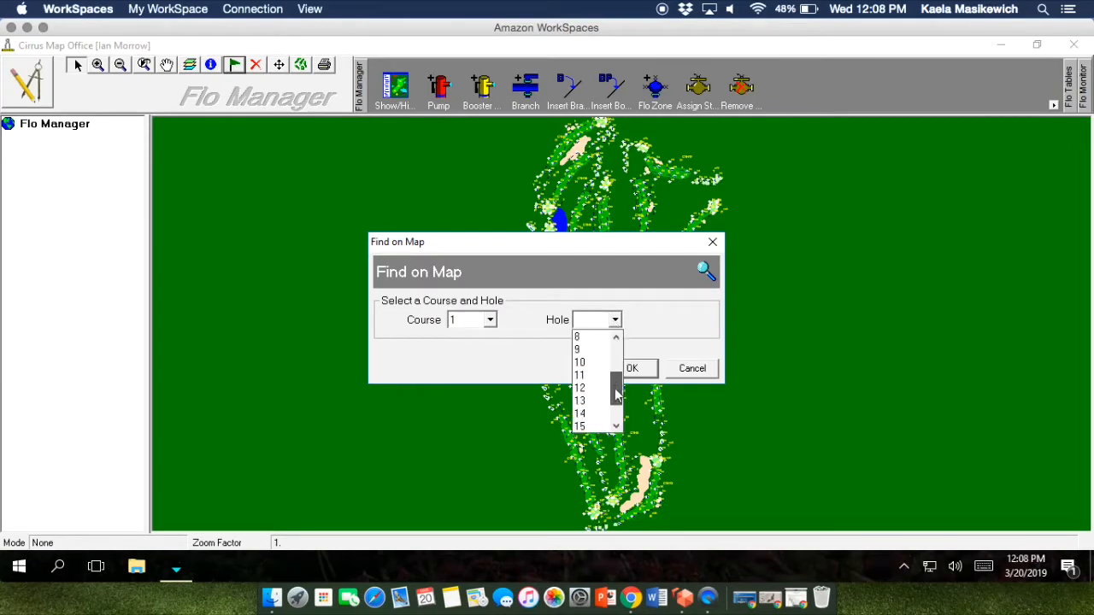
click(592, 402)
click(632, 369)
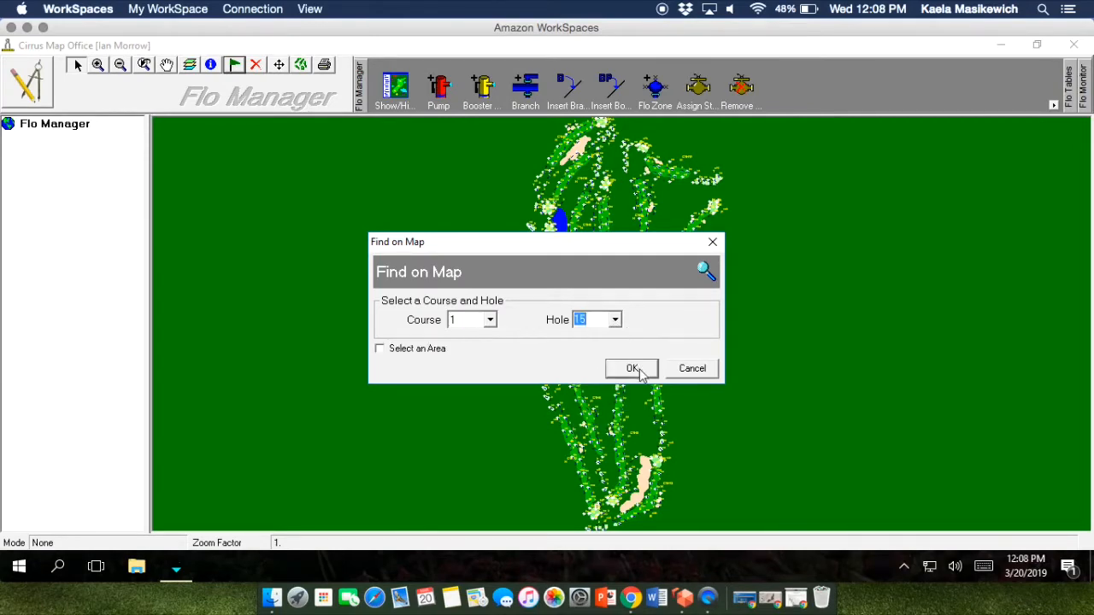
drag(1084, 306, 1084, 277)
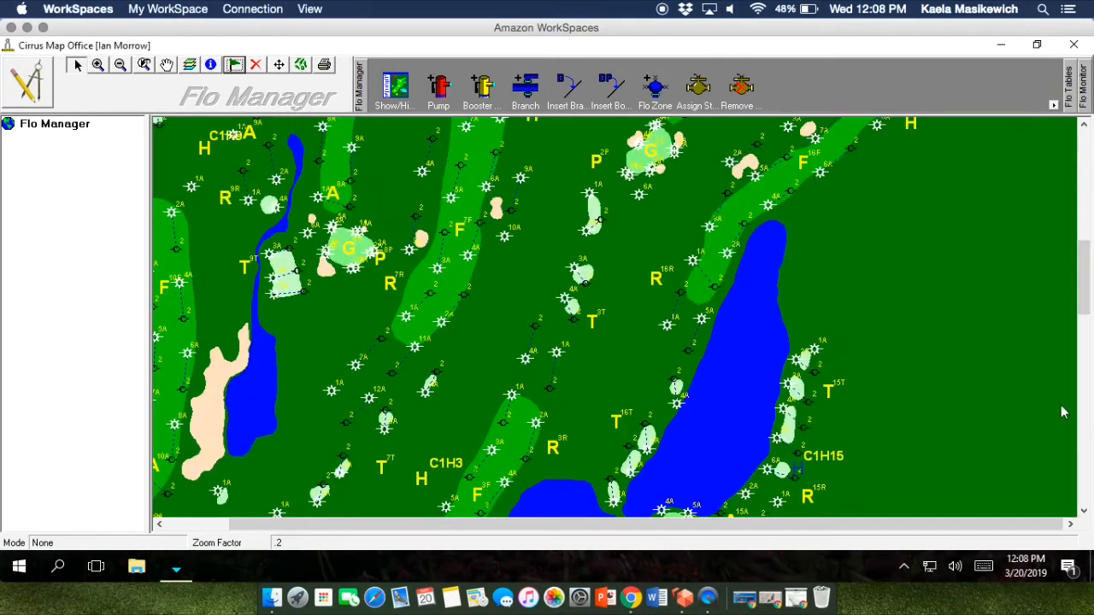
Following the Delacour plan, place a pump east of the lake's north end, named Pumpy, with a level 1 capacity of 1200 gpm
click(773, 599)
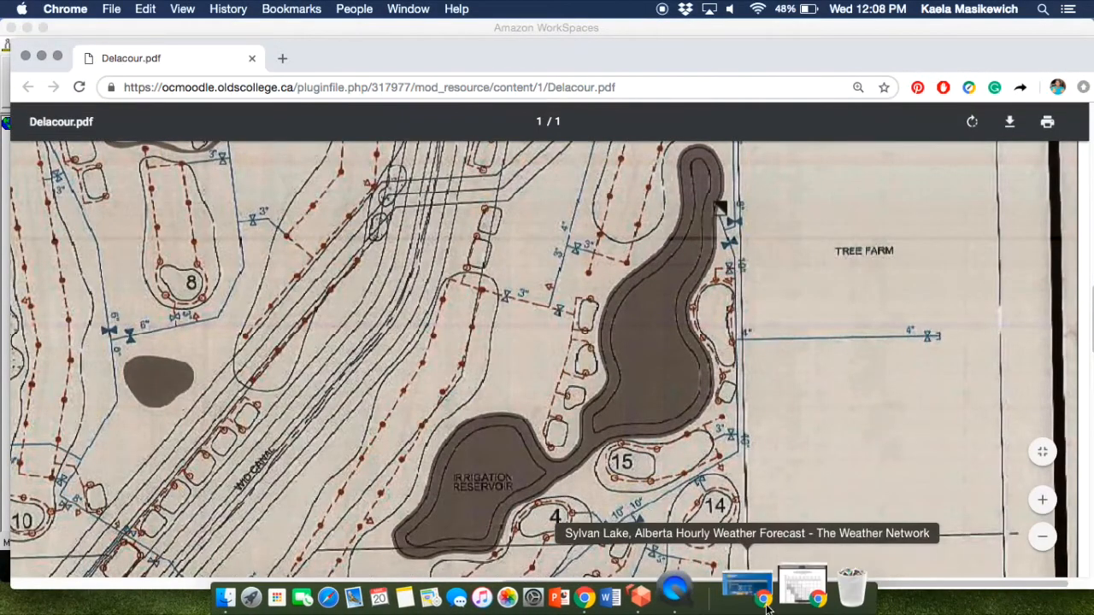
click(702, 601)
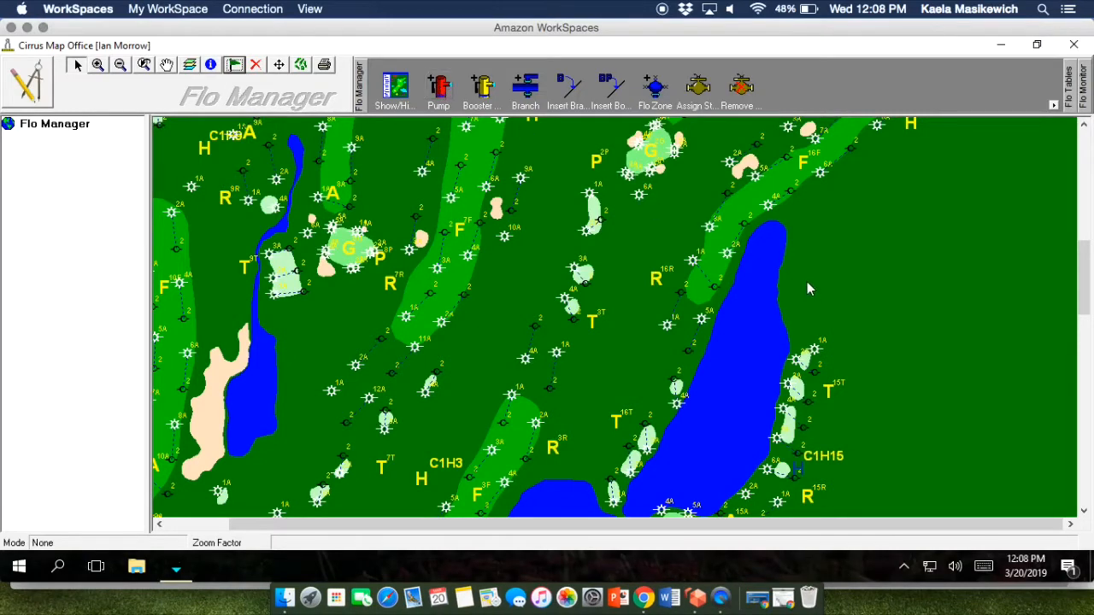
click(842, 261)
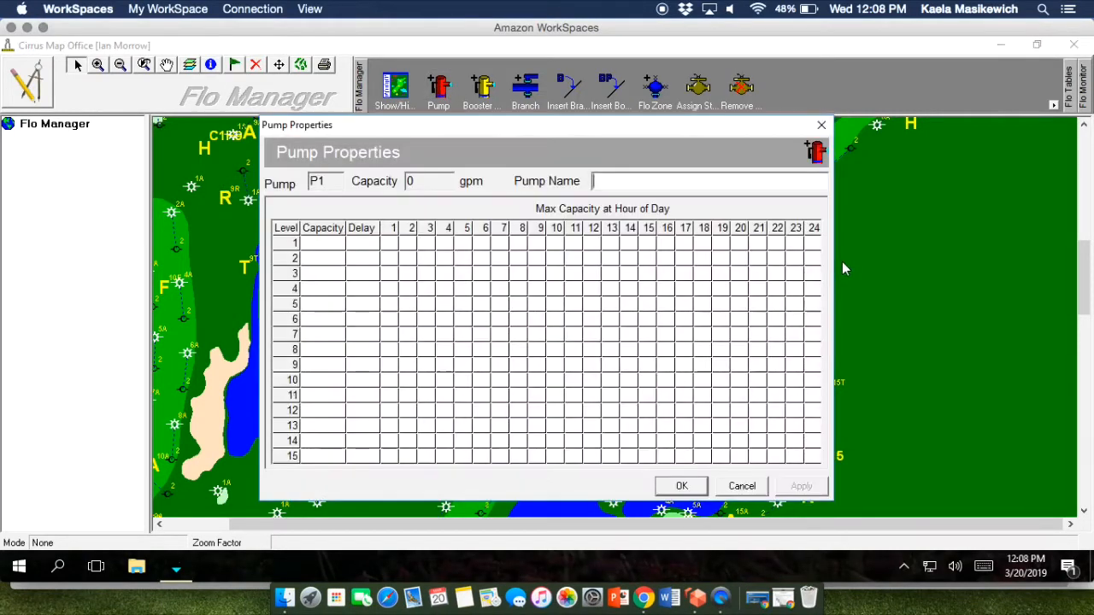
click(727, 185)
text(Pumpy)
click(337, 245)
text(1200)
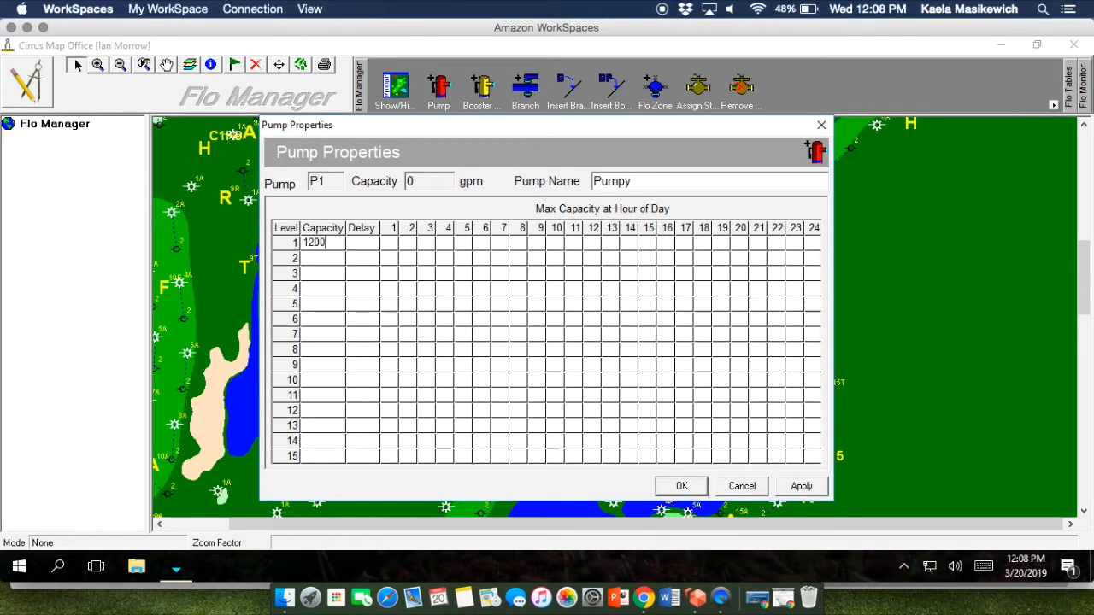
click(806, 489)
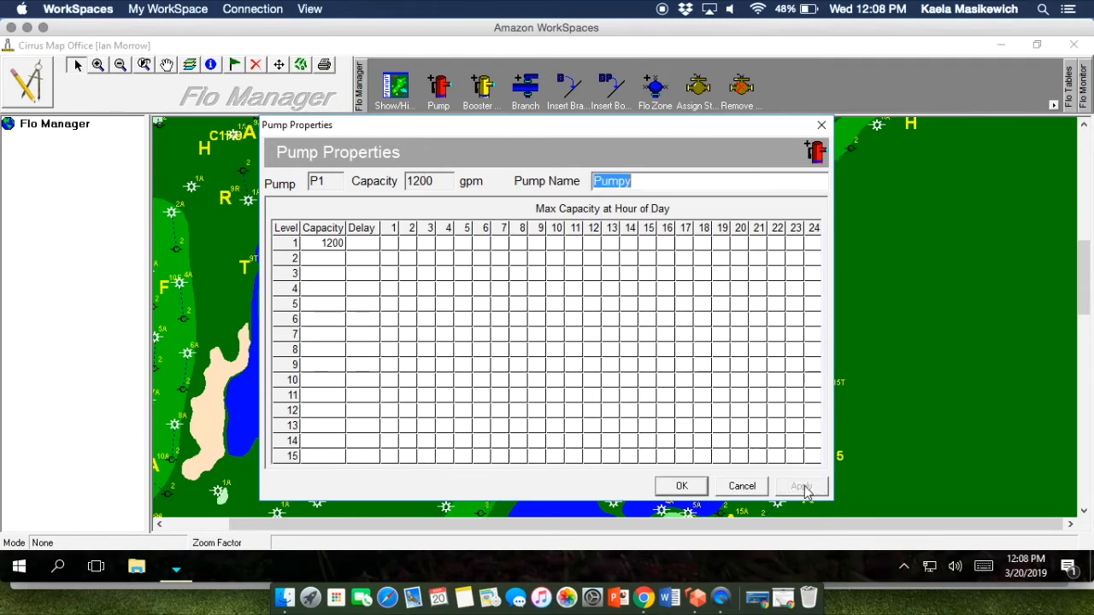
click(682, 486)
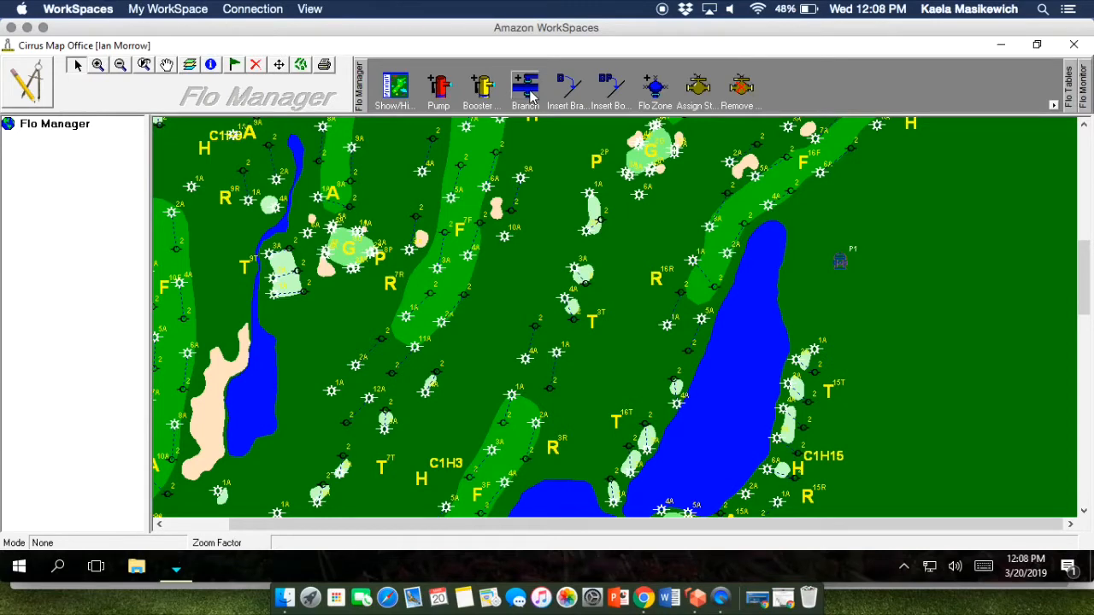
Place a branch fed by the pump southeast of hole 15's rough, entering the name 10" South and a capacity of 900 gpm
drag(1084, 287, 1086, 312)
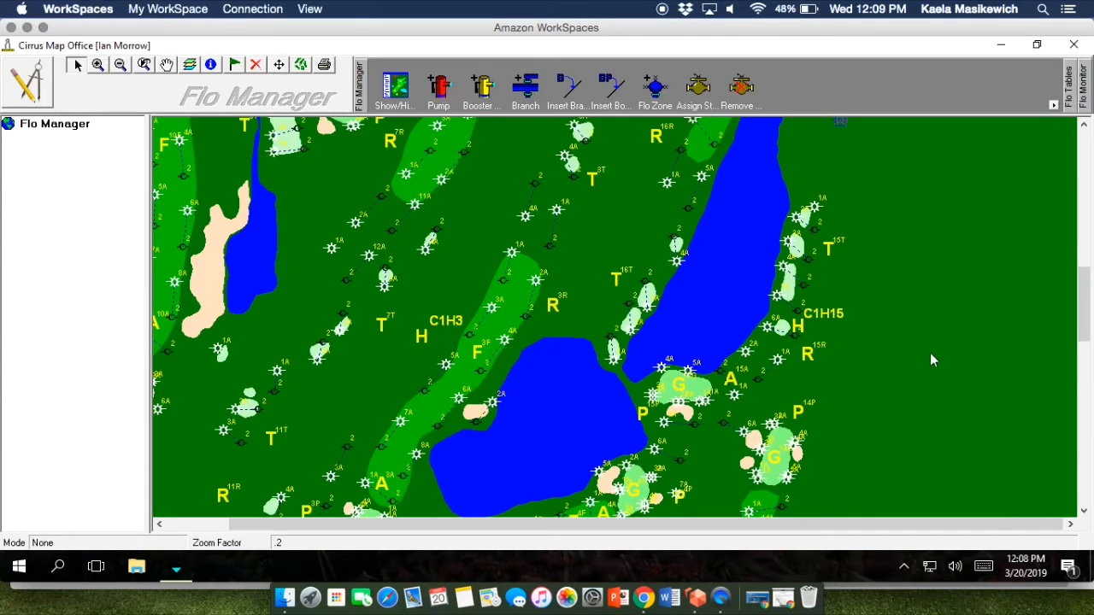
click(833, 377)
click(584, 315)
text(10)
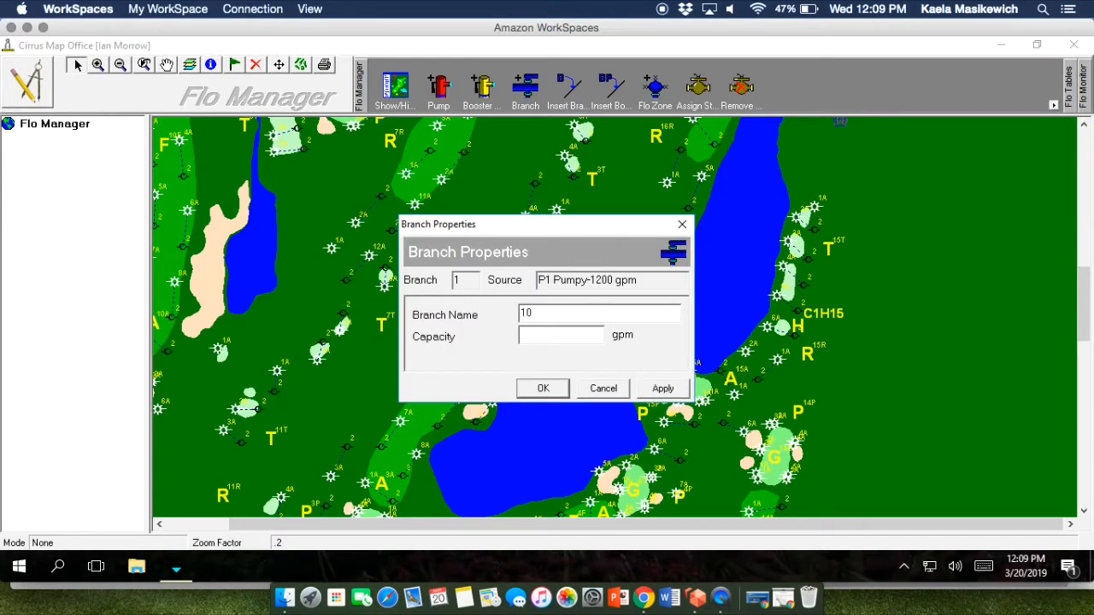
text(" South)
click(538, 337)
text(900)
Check the 10-inch pipe in the HDPE friction loss chart and the Delacour plan, and apply the 10" South branch properties
click(808, 599)
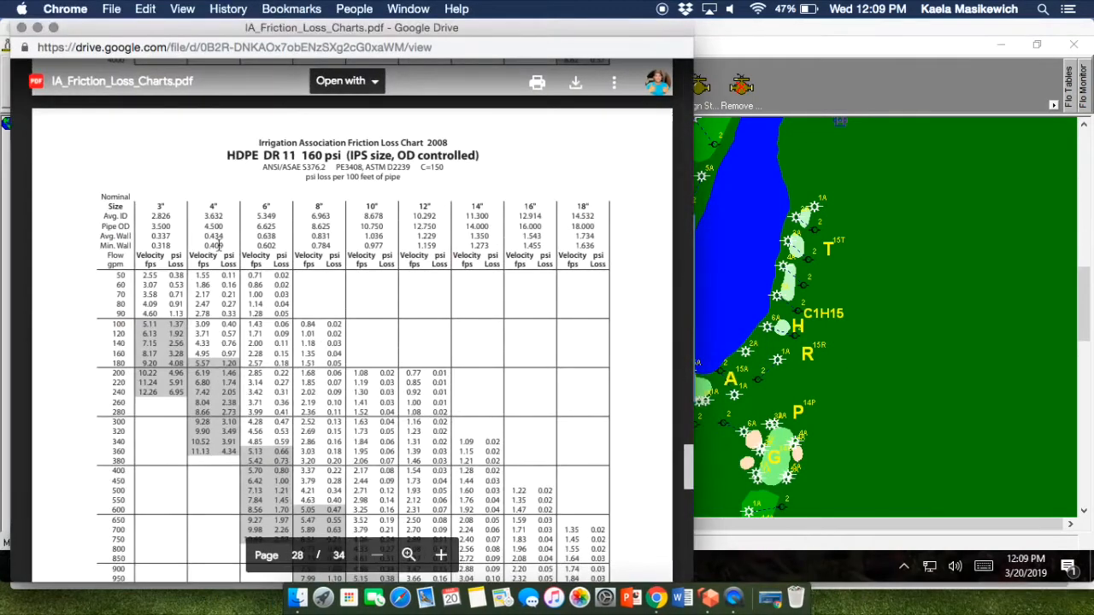
scroll(376, 317, down, 3)
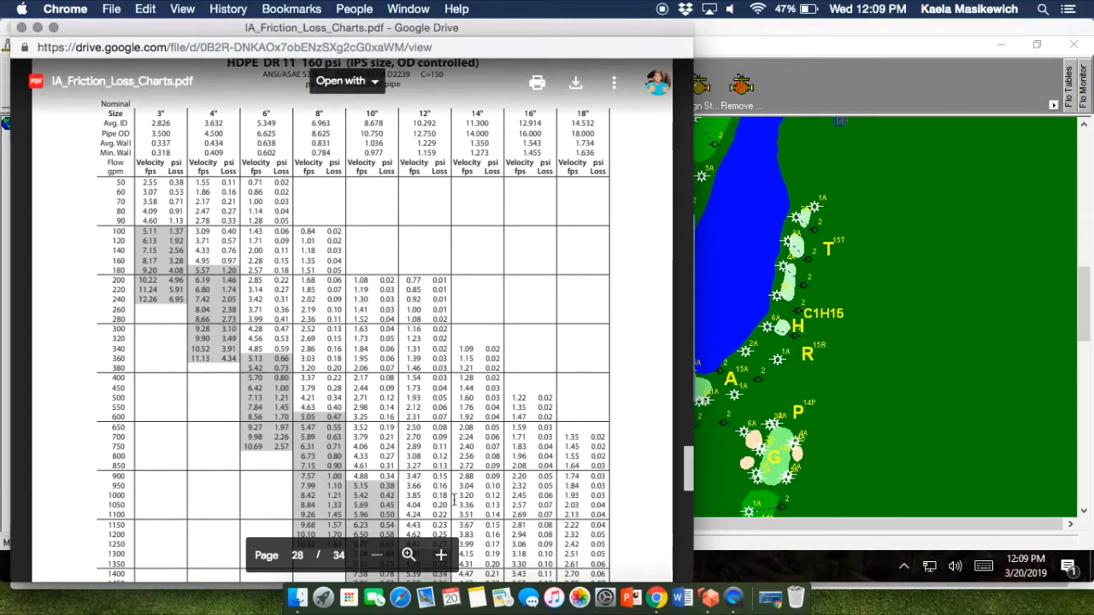
click(39, 31)
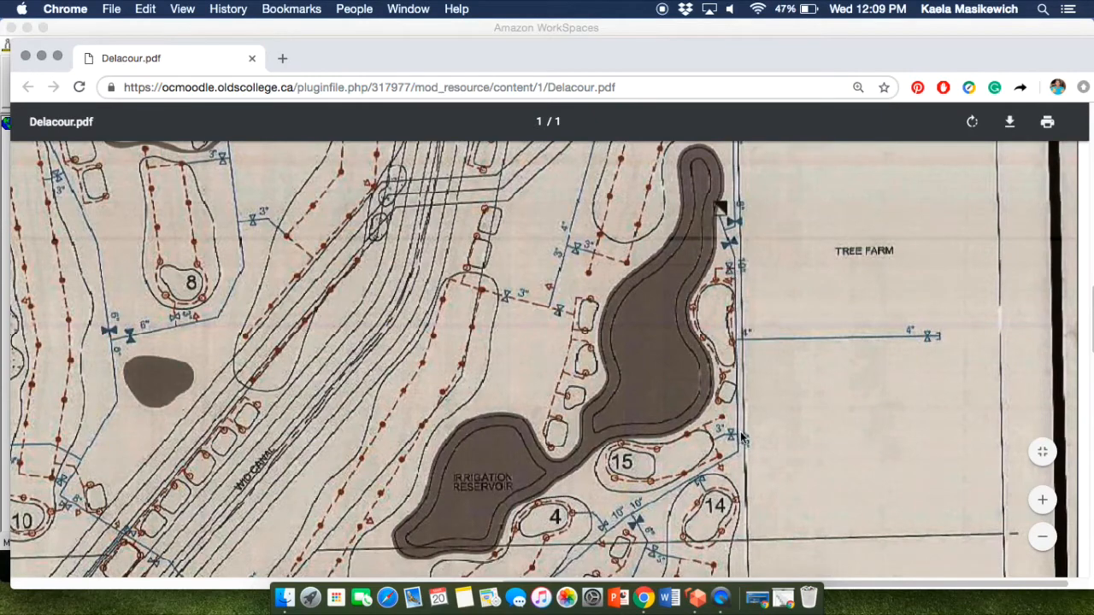
click(701, 598)
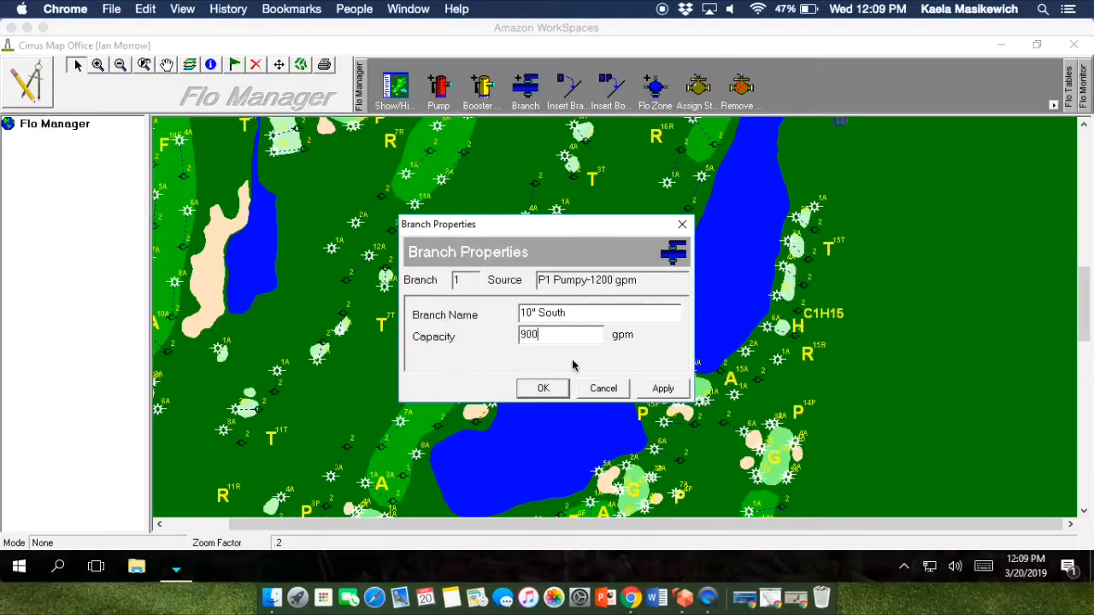
click(662, 389)
click(543, 389)
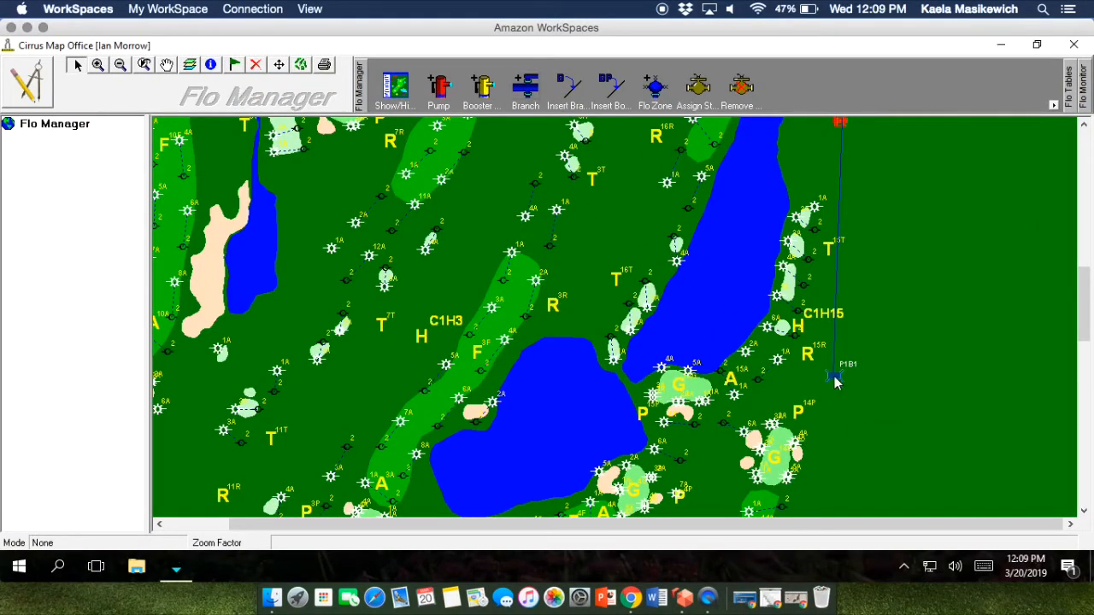
Add a second branch from 10" South, placed west of the hole 14 green, named 10" South 14 G with 900 gpm capacity
click(720, 440)
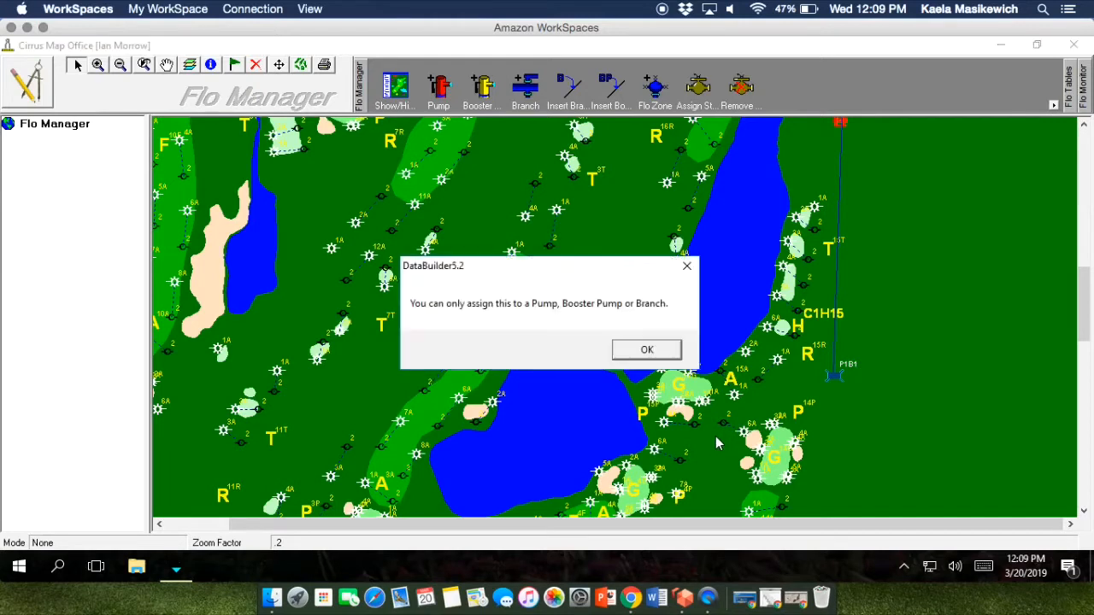
click(670, 355)
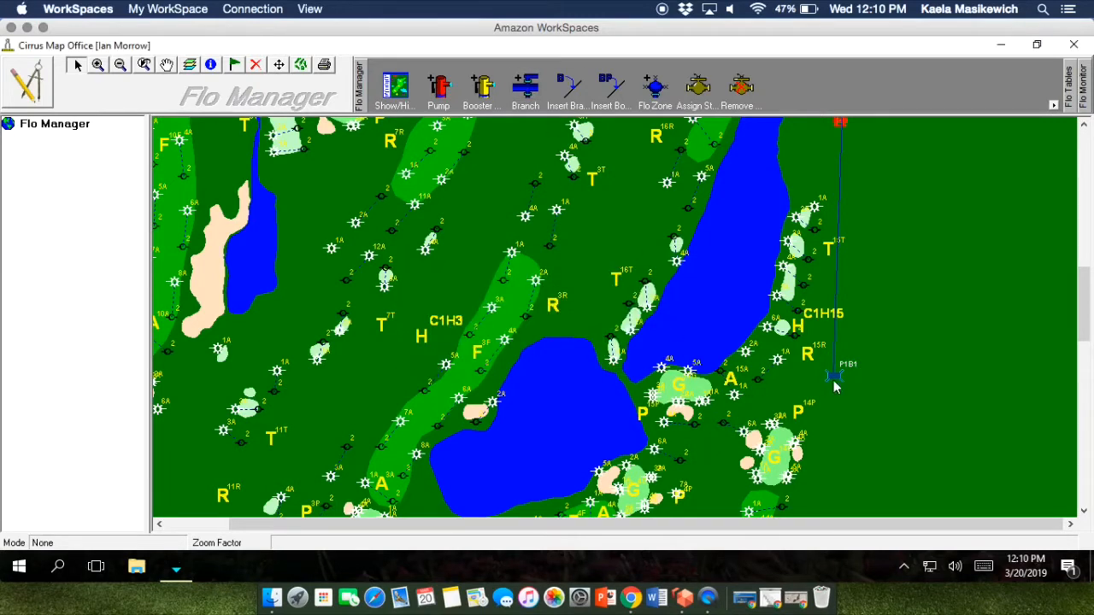
click(834, 380)
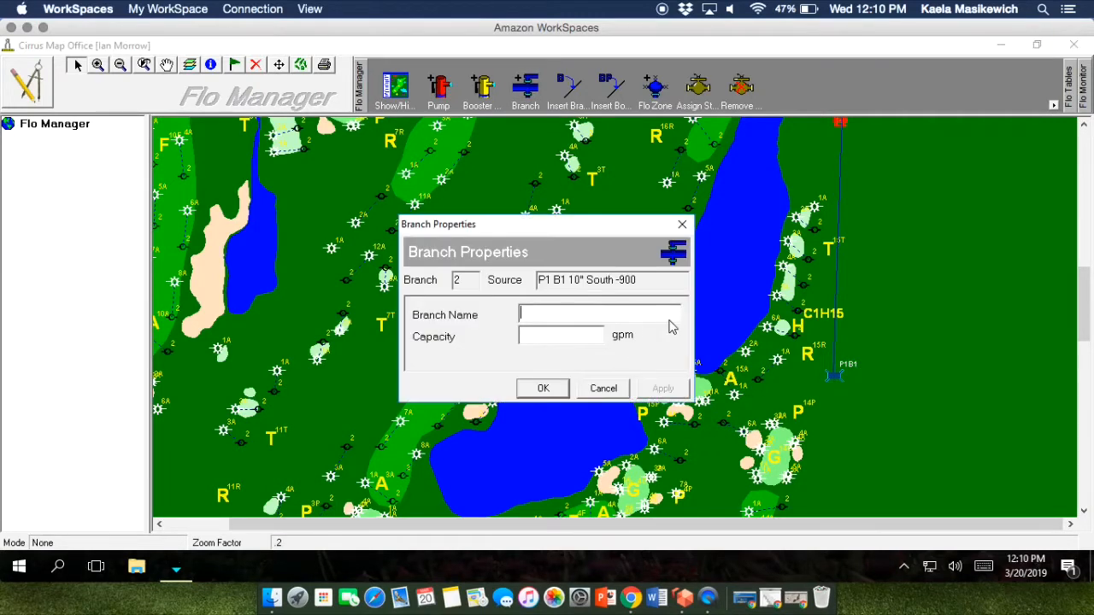
click(672, 320)
text(10" South 14 G)
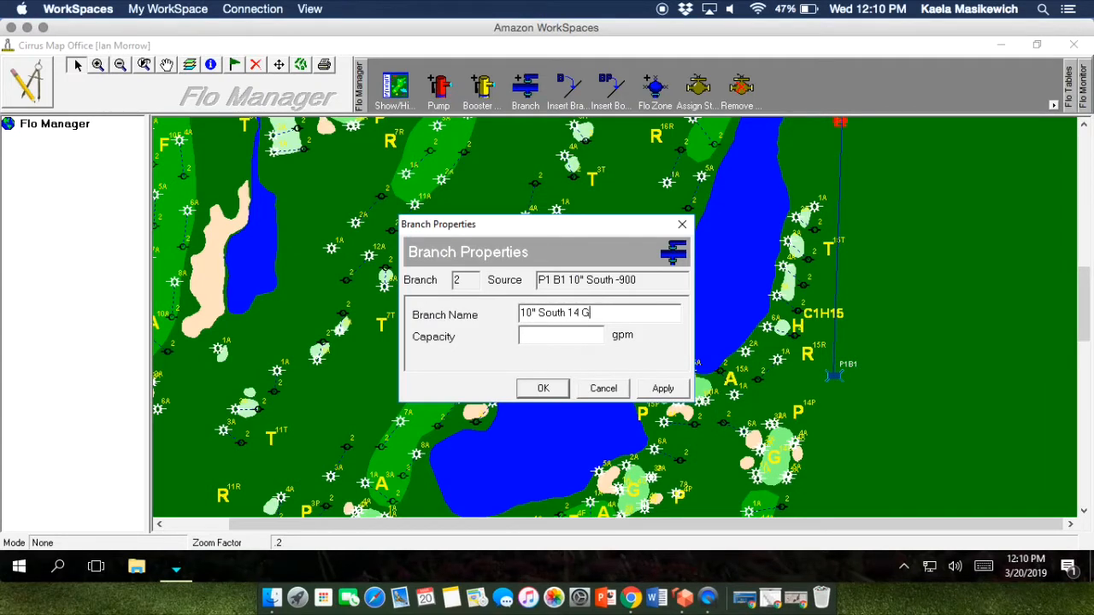
click(584, 335)
text(900)
click(666, 390)
click(545, 390)
Add a branch fed by 10" South 14 G, placed northwest of the hole 14 fairway, named 10" South 14 Fwy with 900 gpm capacity
drag(1083, 303, 1089, 336)
drag(712, 248, 697, 328)
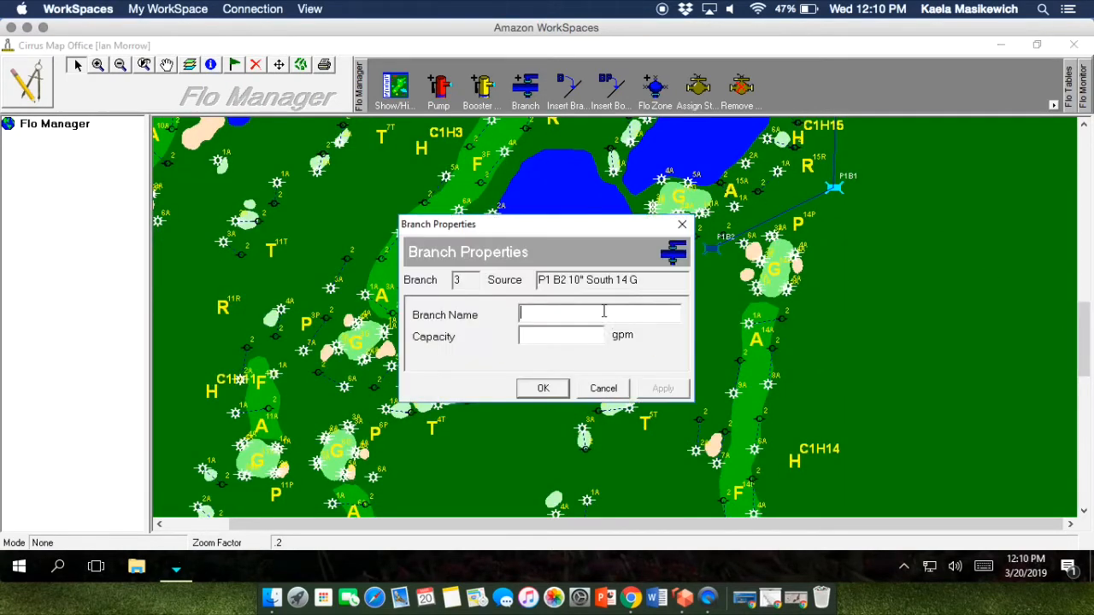
text(10" South 14 Fwy)
click(552, 334)
text(900)
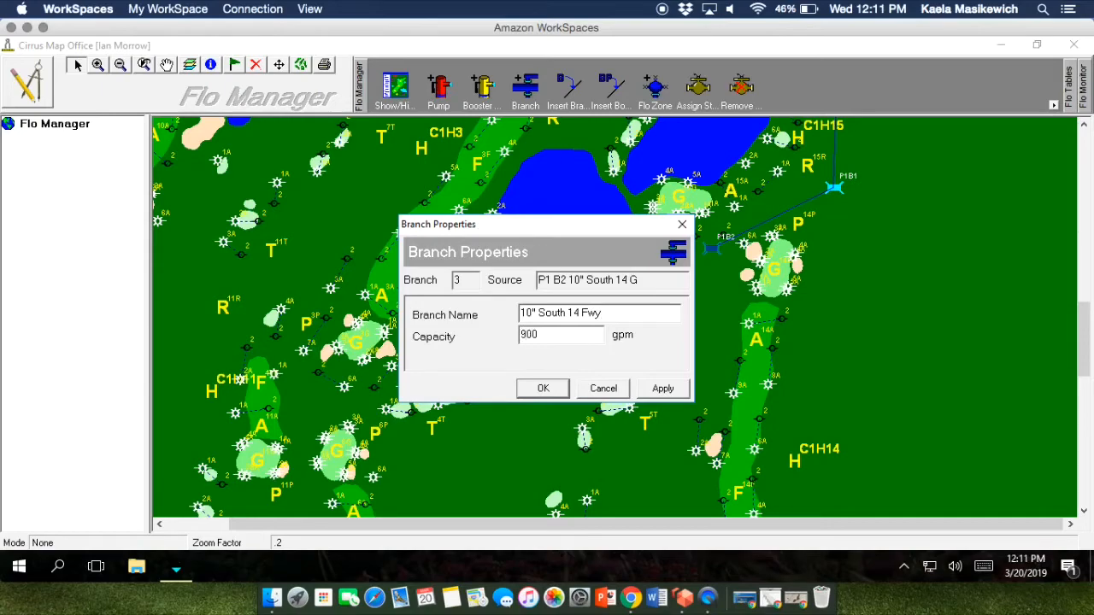
click(663, 388)
click(543, 388)
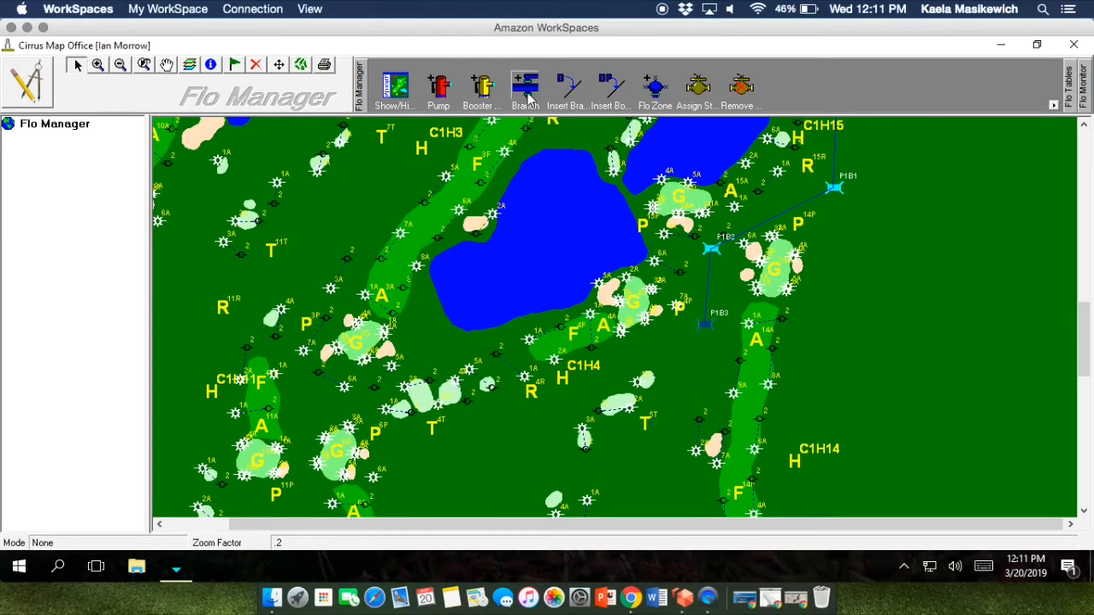
Following the Delacour plan, add a branch from 10" South 14 Fwy, placed southeast of the hole 4 tees, named 10" South 6 G with 900 gpm capacity
click(794, 579)
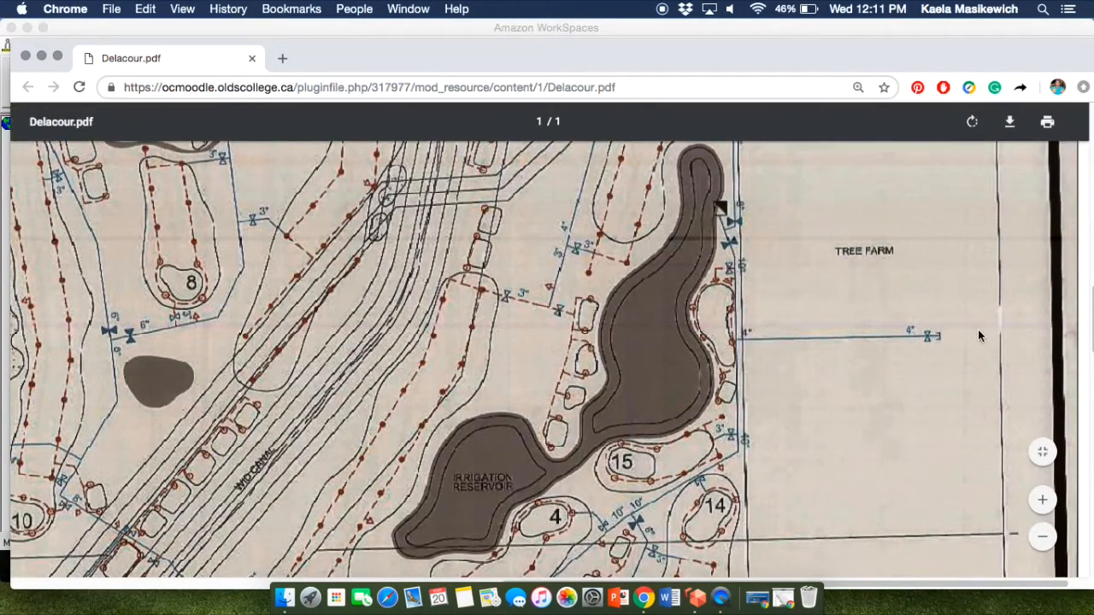
scroll(913, 363, down, 1)
scroll(913, 363, down, 5)
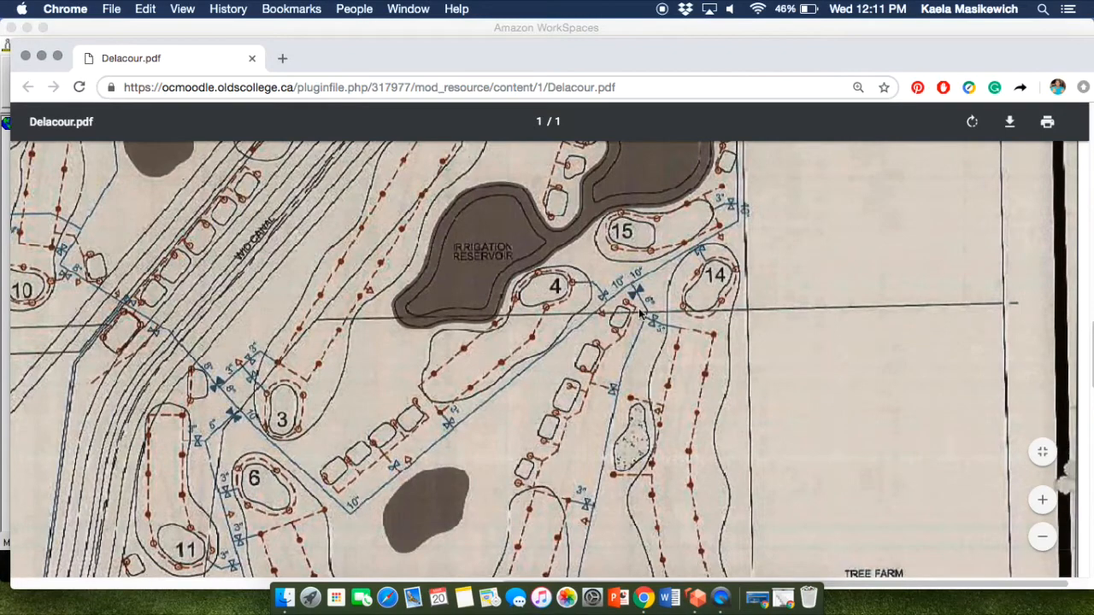
click(696, 589)
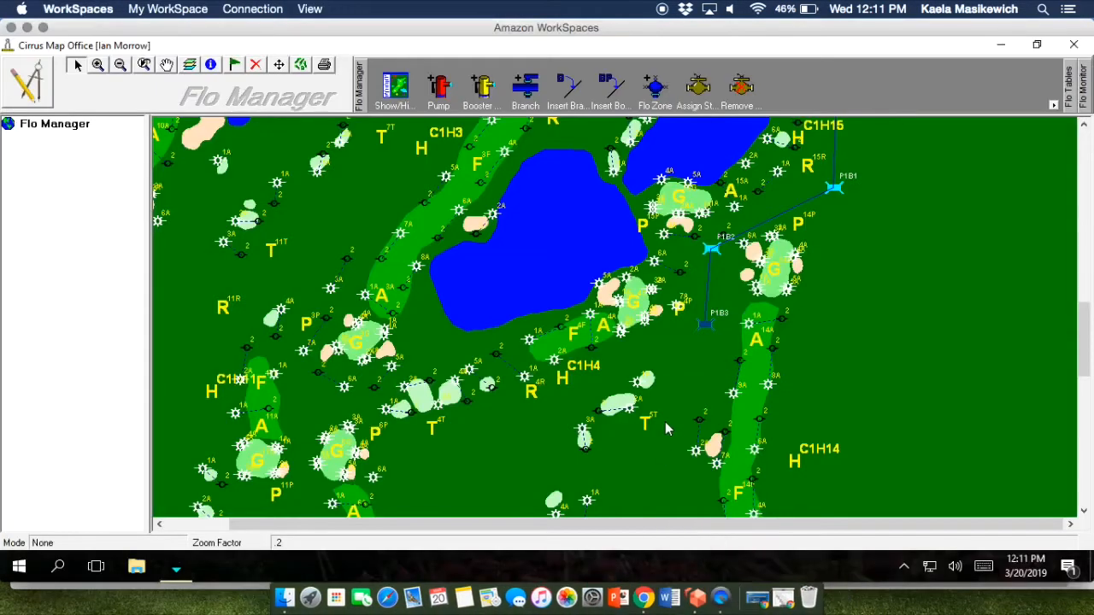
click(528, 94)
text(10")
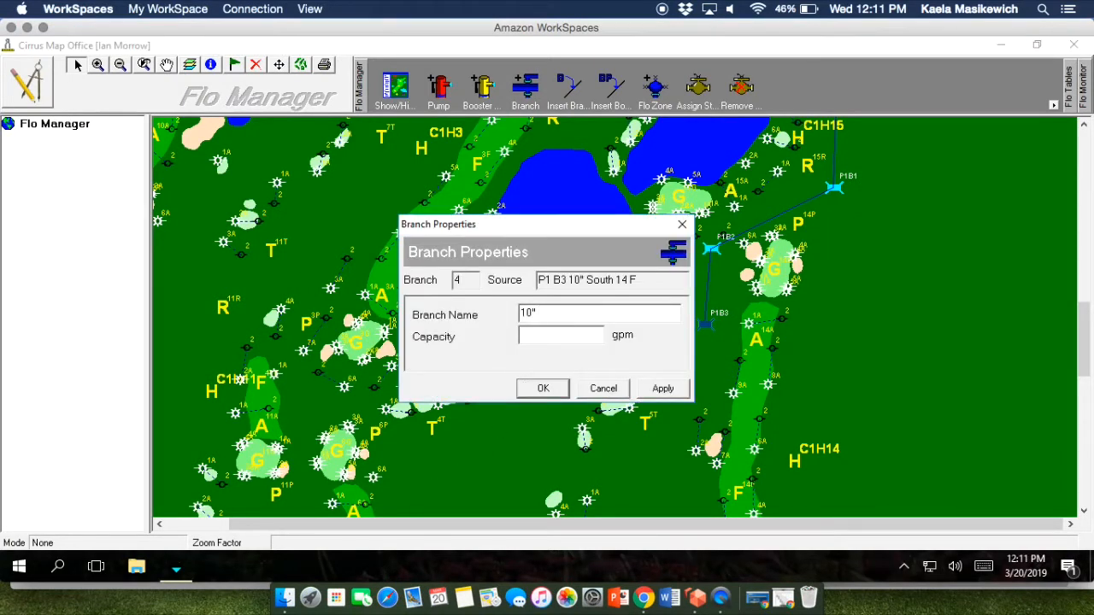
text( South 6 G)
click(540, 334)
text(900)
click(665, 392)
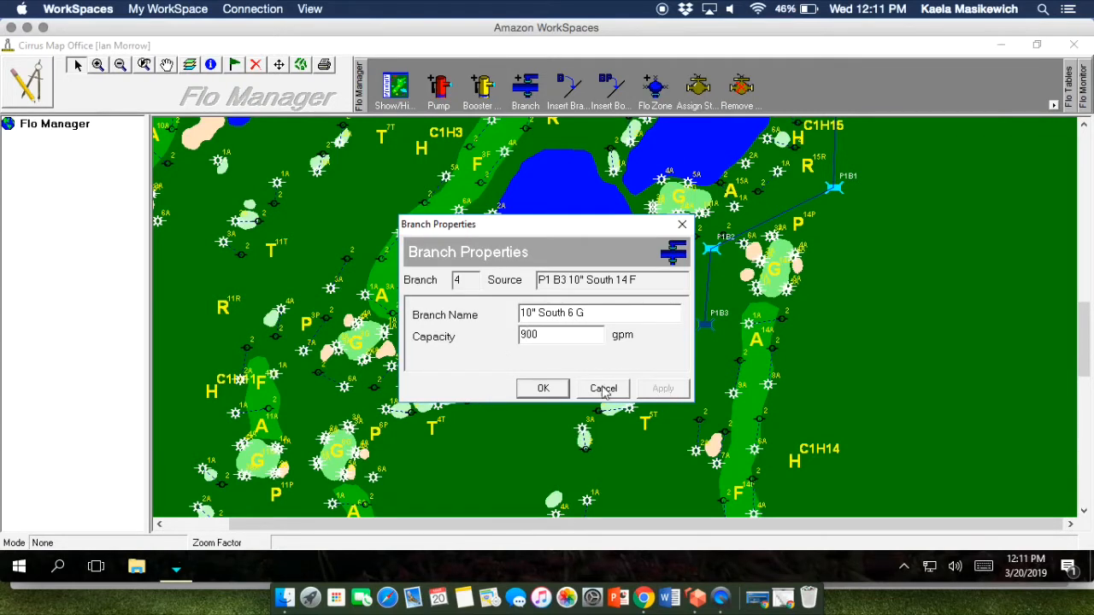
click(547, 389)
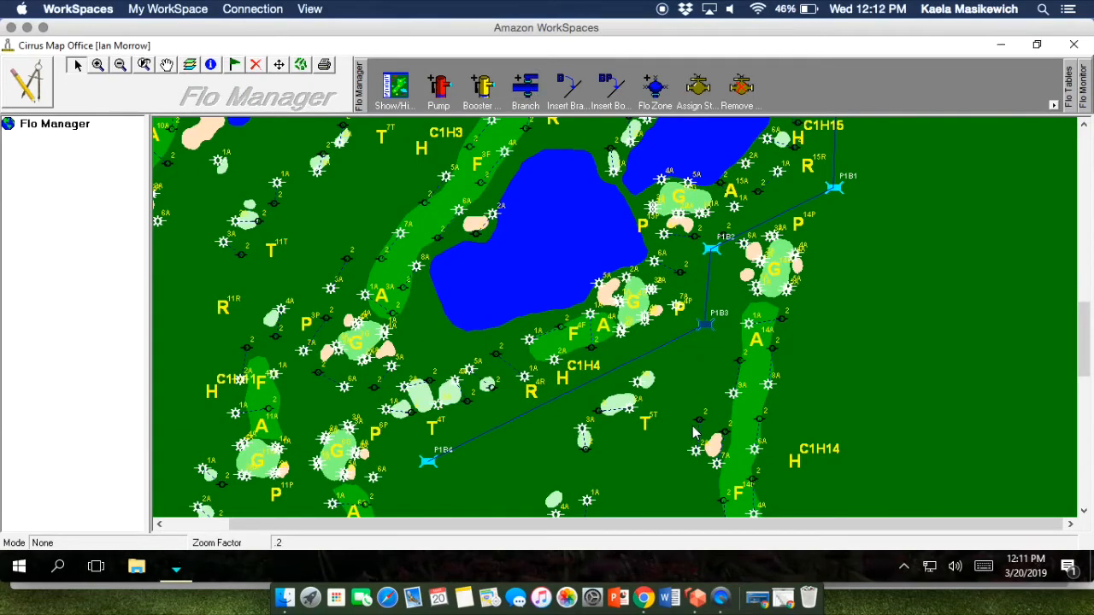
Place another branch fed by 10" South 14 Fwy west of the hole 14 fairway, entering the name 6" South 14 Fwy
scroll(694, 434, down, 3)
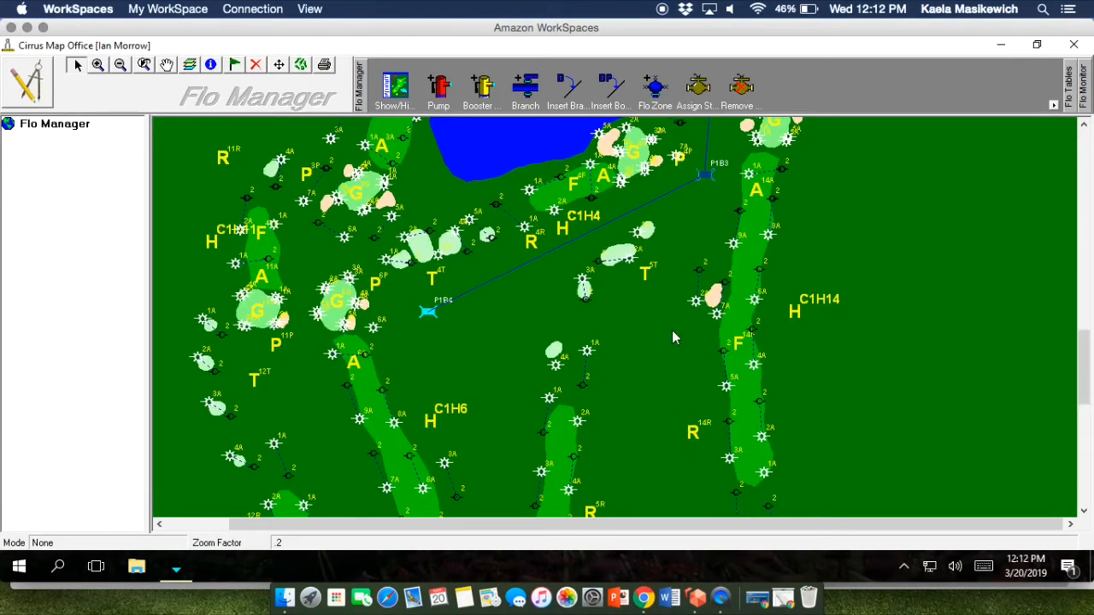
click(671, 331)
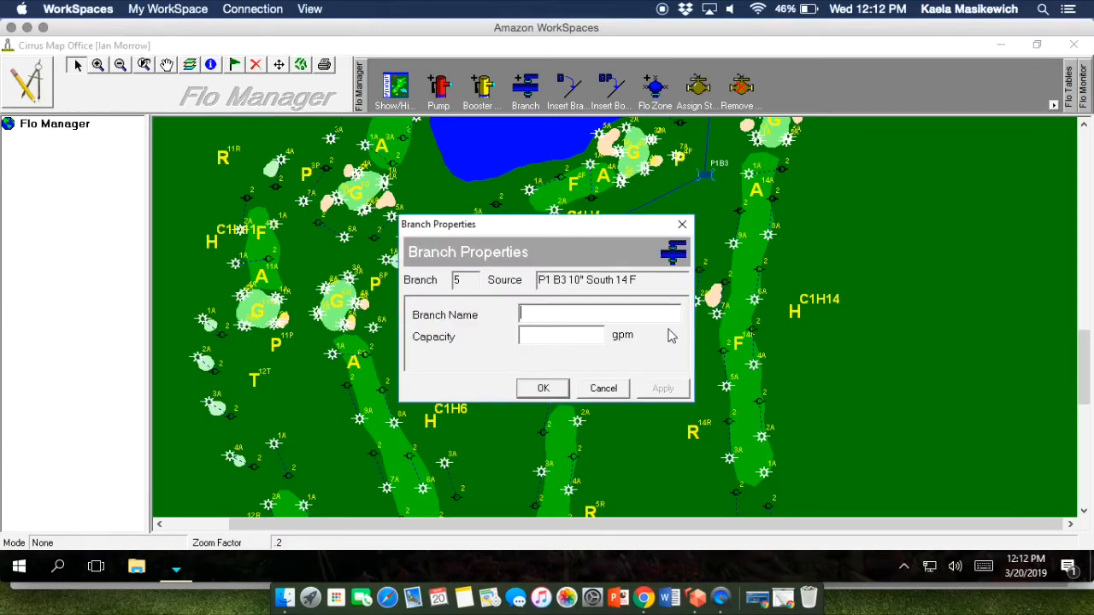
text(6" South 14 Fwy)
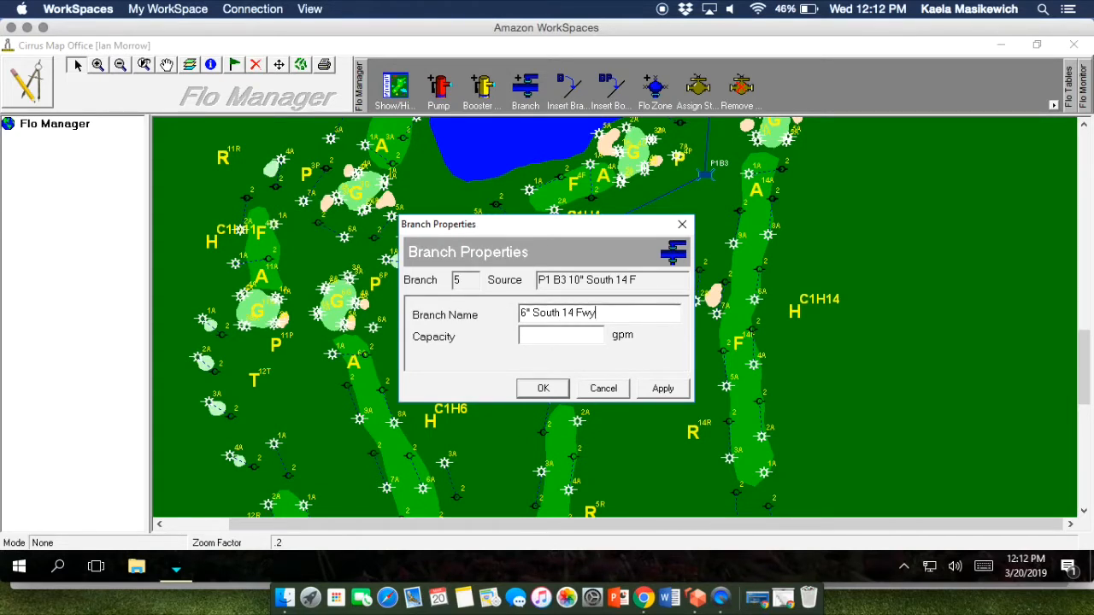
Check the 6-inch pipe in the HDPE friction loss chart and the plan, and set the 6" South 14 Fwy branch capacity to 340 gpm
click(597, 338)
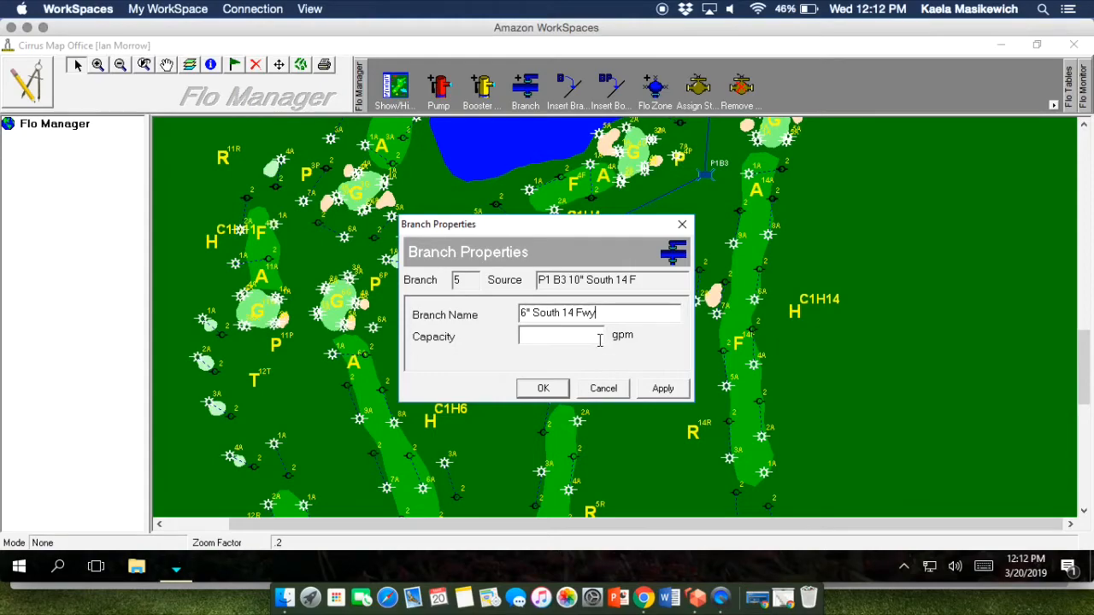
click(773, 593)
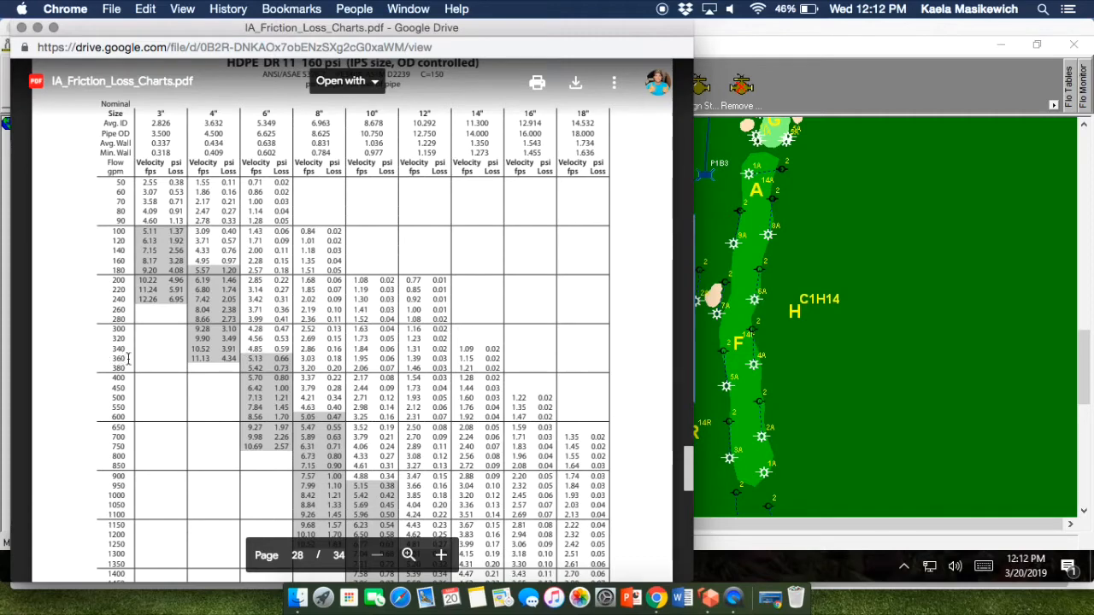
click(37, 27)
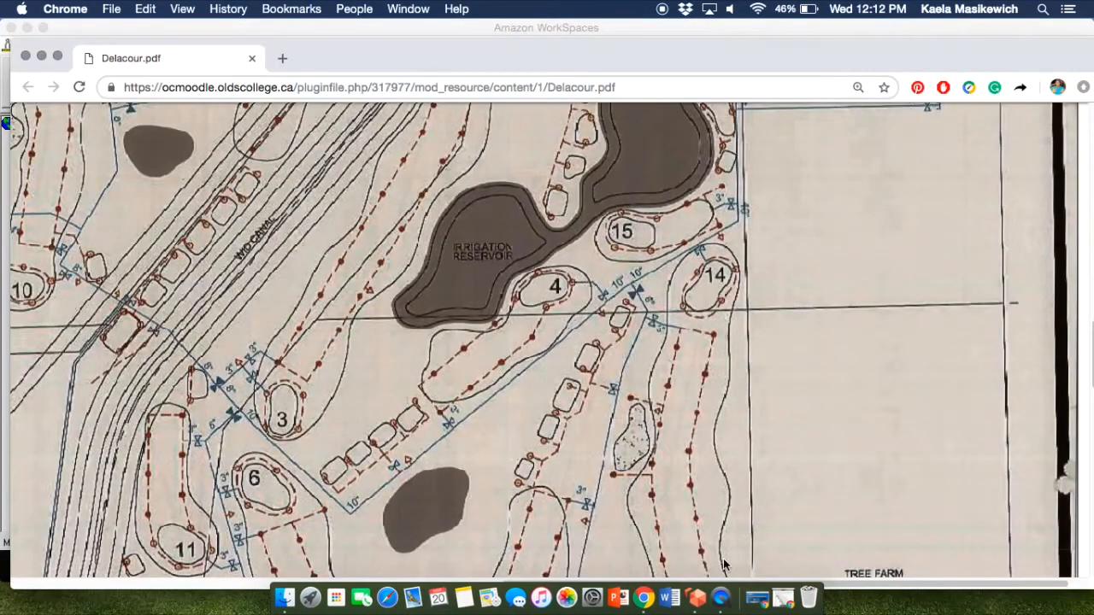
click(696, 597)
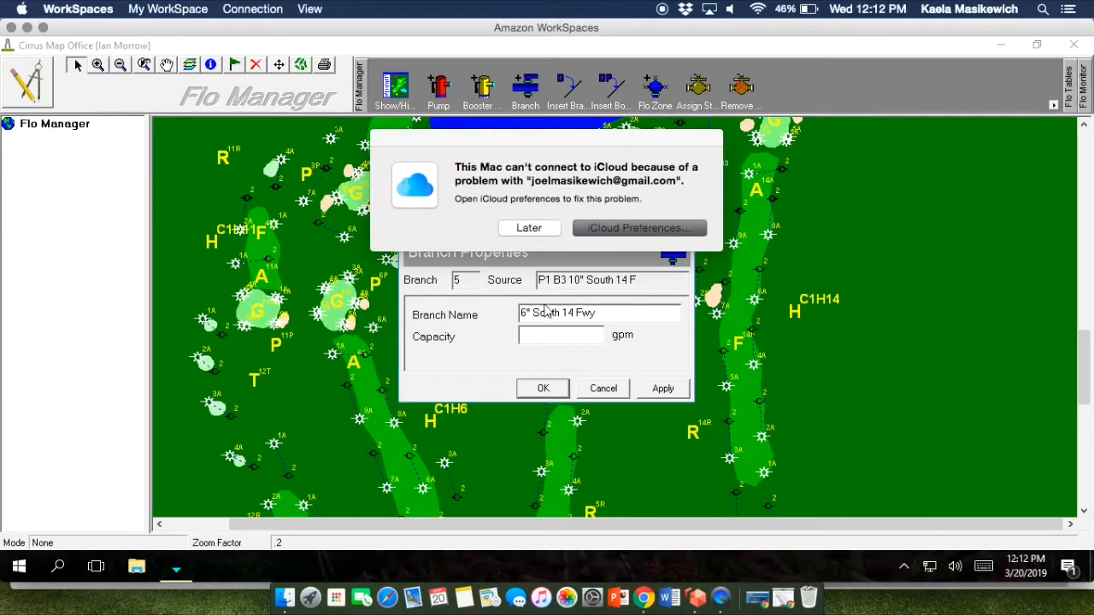
click(551, 236)
text(340)
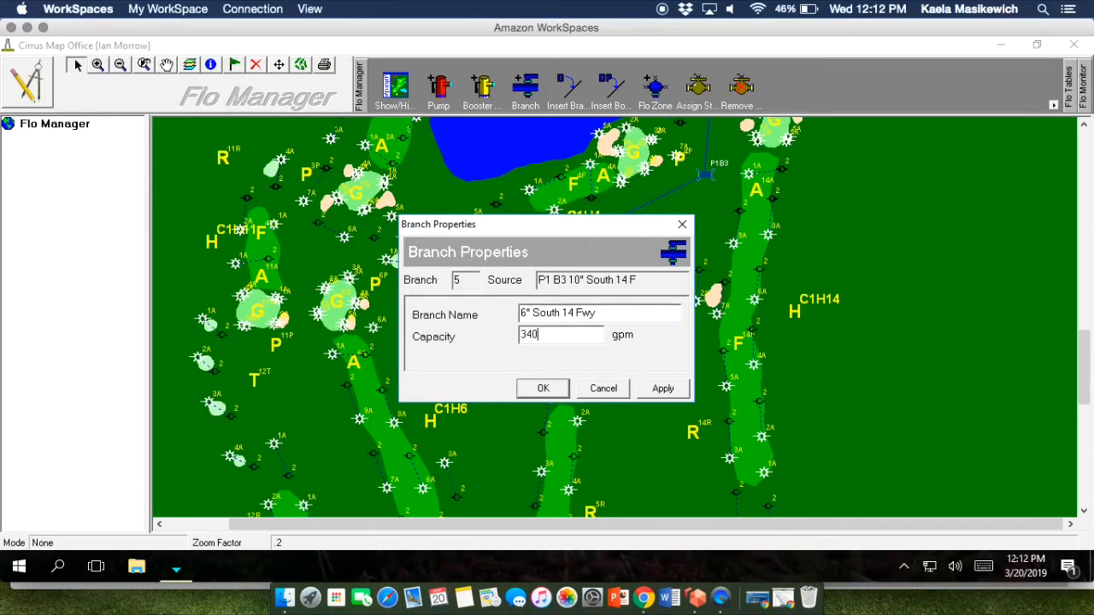
click(666, 391)
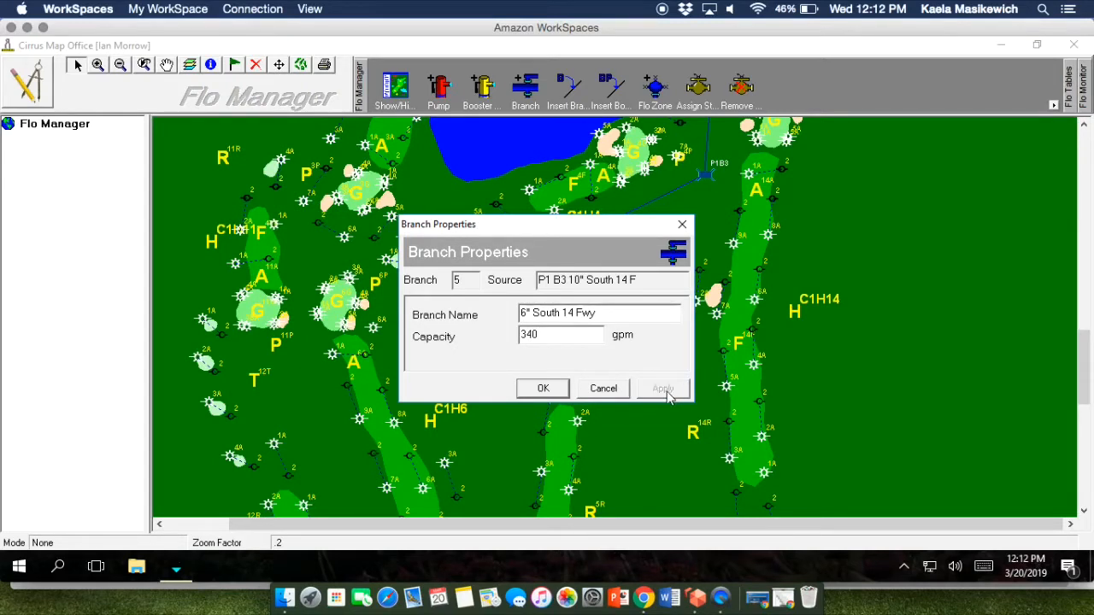
click(557, 394)
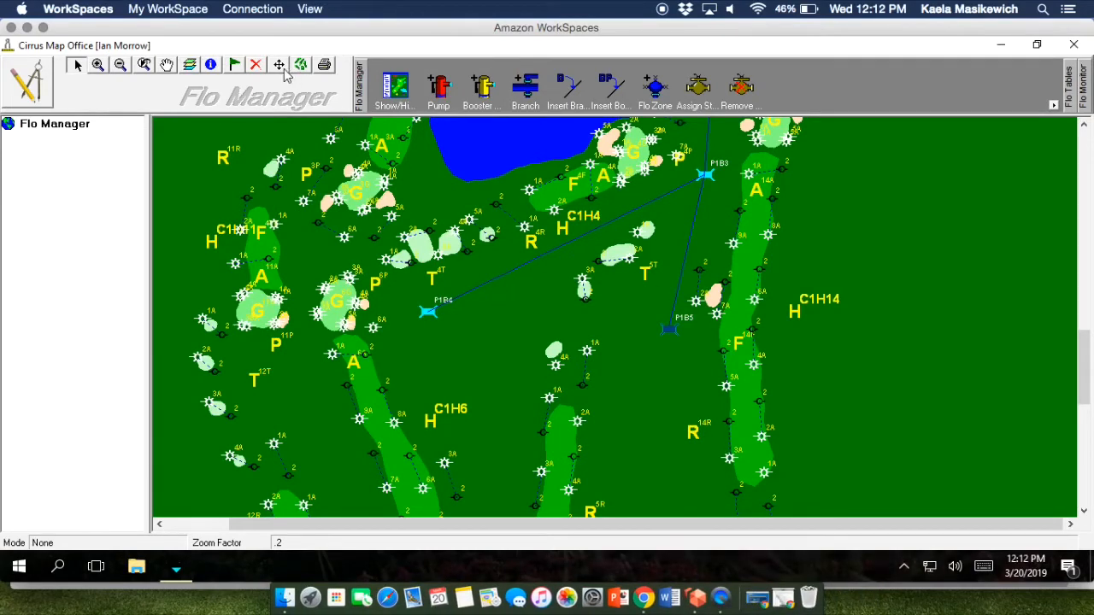
Following the Delacour plan, move the 6" South 14 Fwy branch far south, between the hole 5 green and the bunker beside hole 13
click(644, 597)
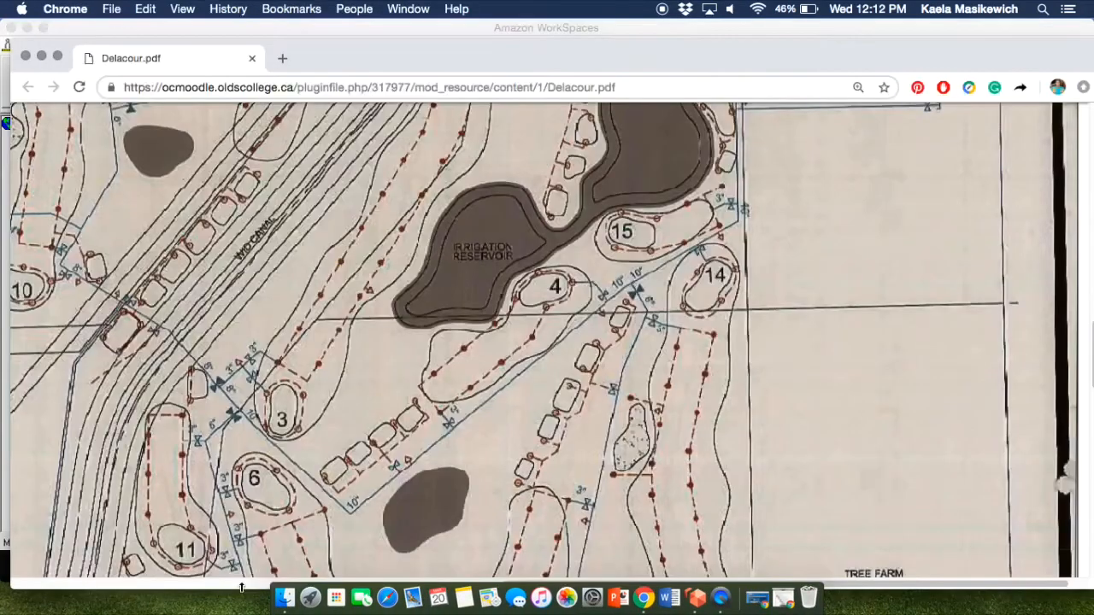
scroll(602, 405, down, 10)
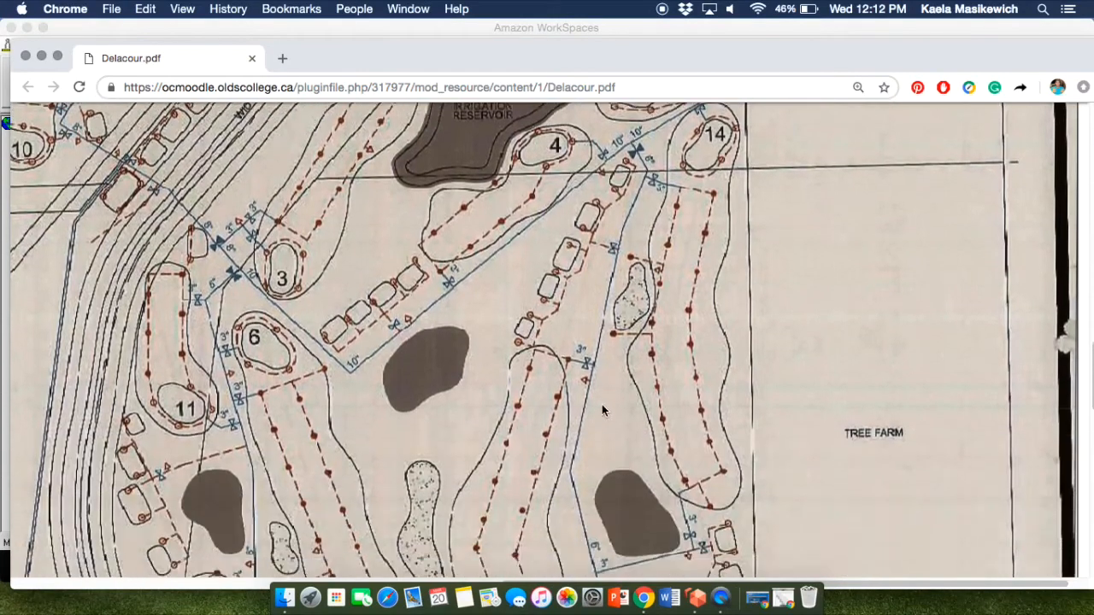
scroll(633, 398, down, 4)
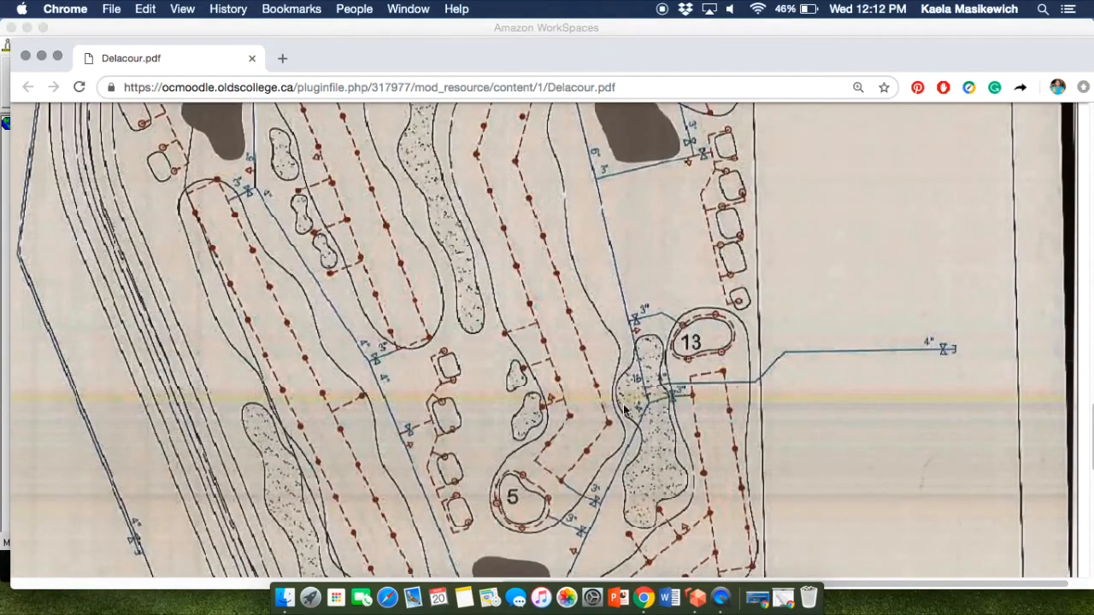
click(697, 597)
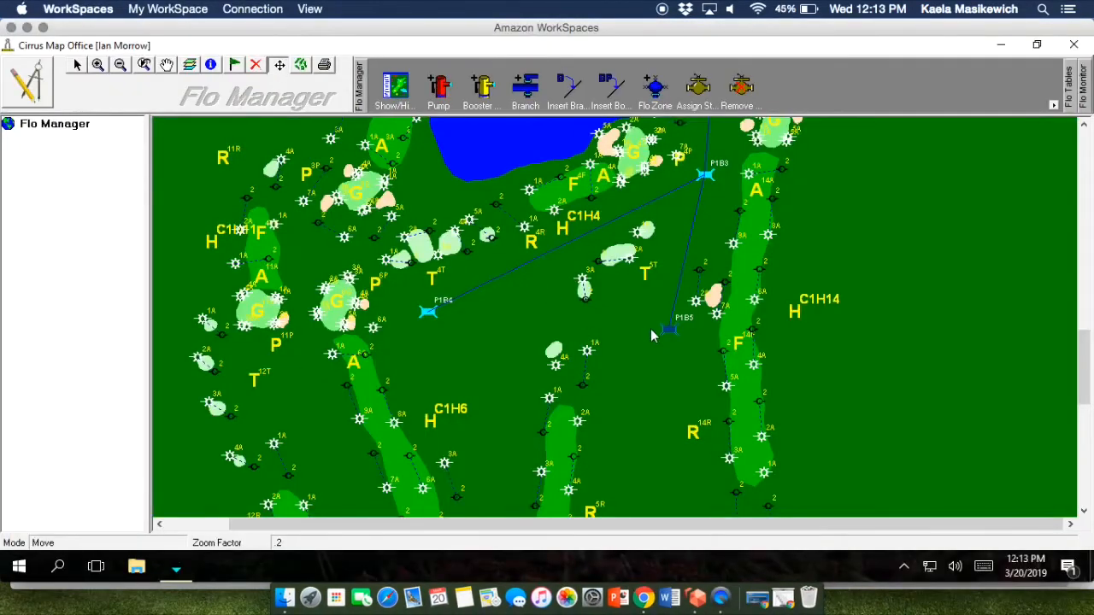
drag(651, 335, 650, 501)
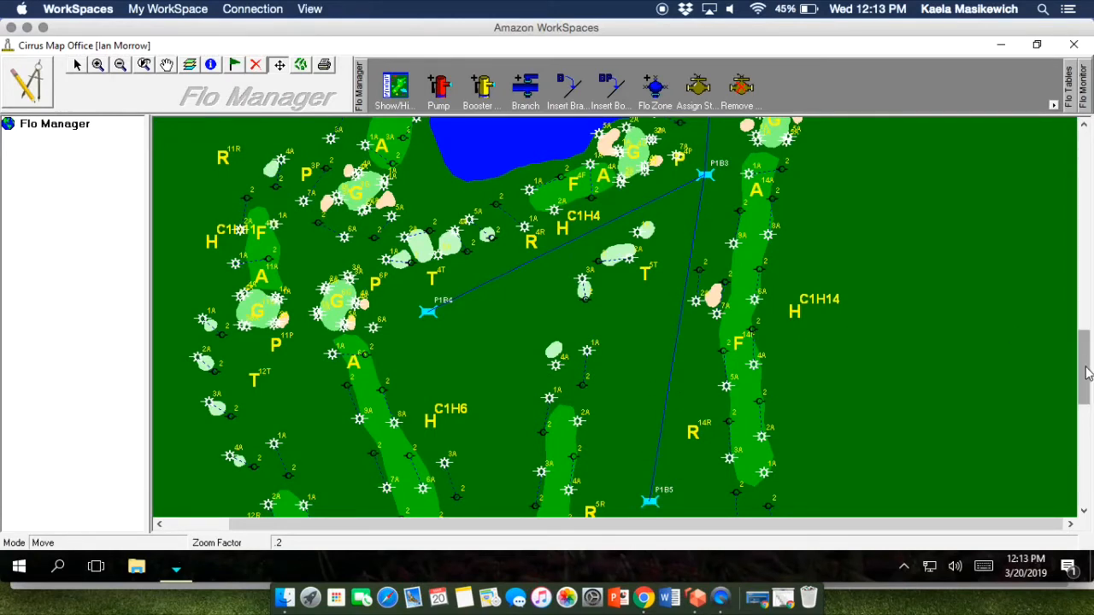
scroll(1086, 373, down, 3)
scroll(677, 182, down, 3)
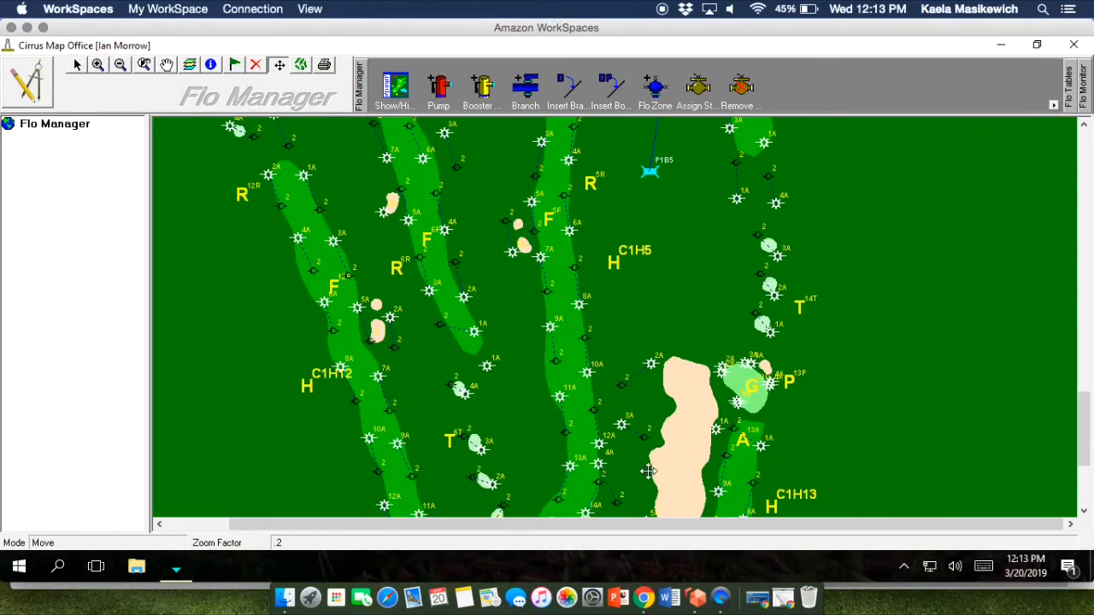
drag(649, 471, 641, 508)
scroll(1079, 421, down, 3)
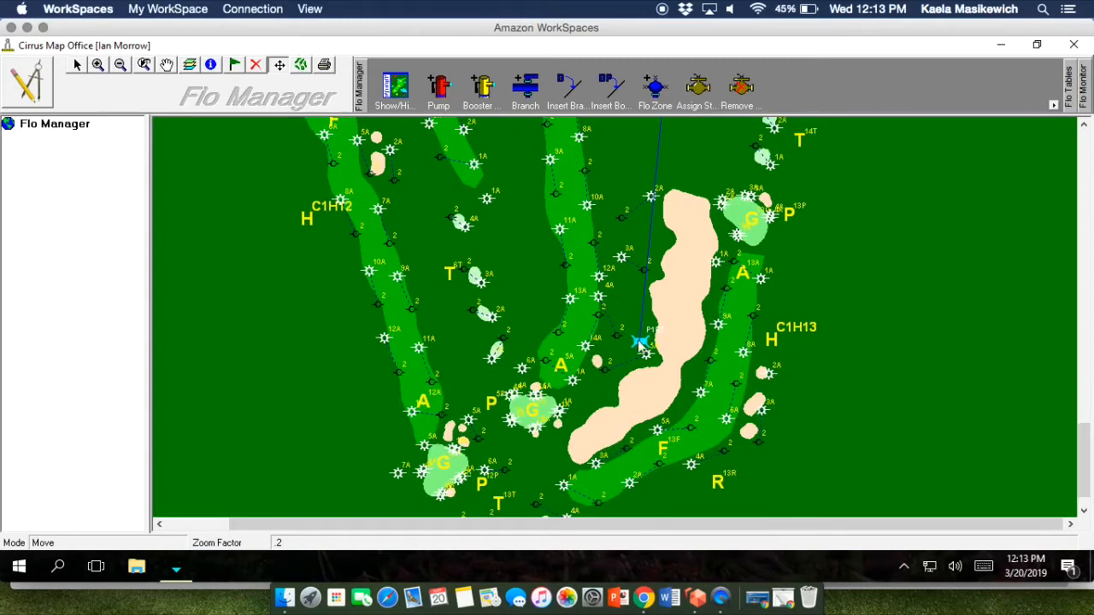
drag(641, 344, 613, 414)
Add a flow zone fed by the 10" South branch, placed east of the hole 15 tees, named 15 Tee with a 60 gpm capacity
drag(1082, 457, 1084, 309)
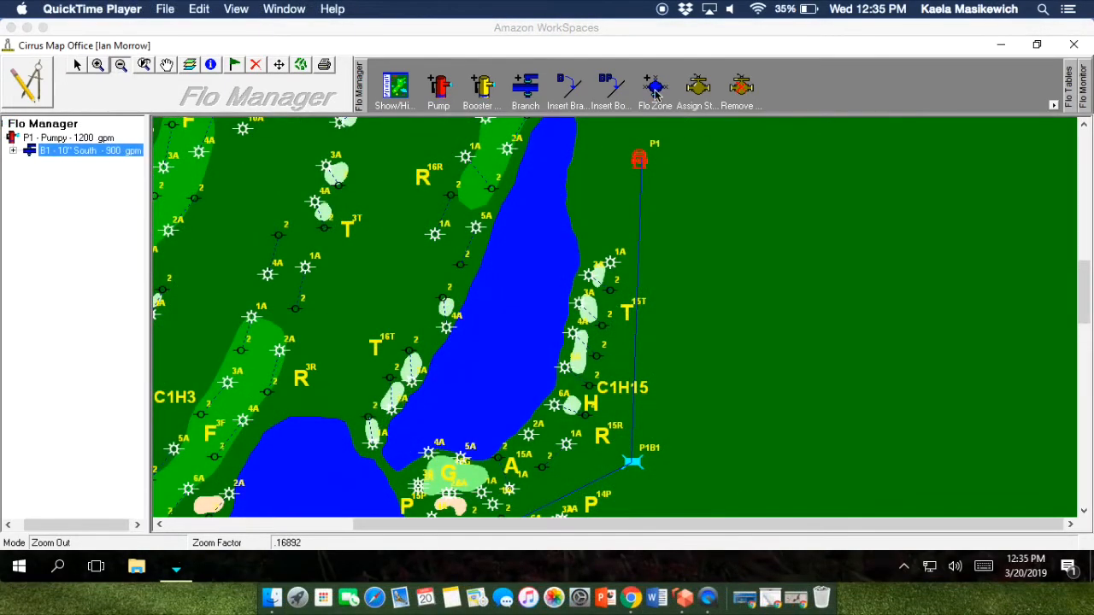
click(657, 97)
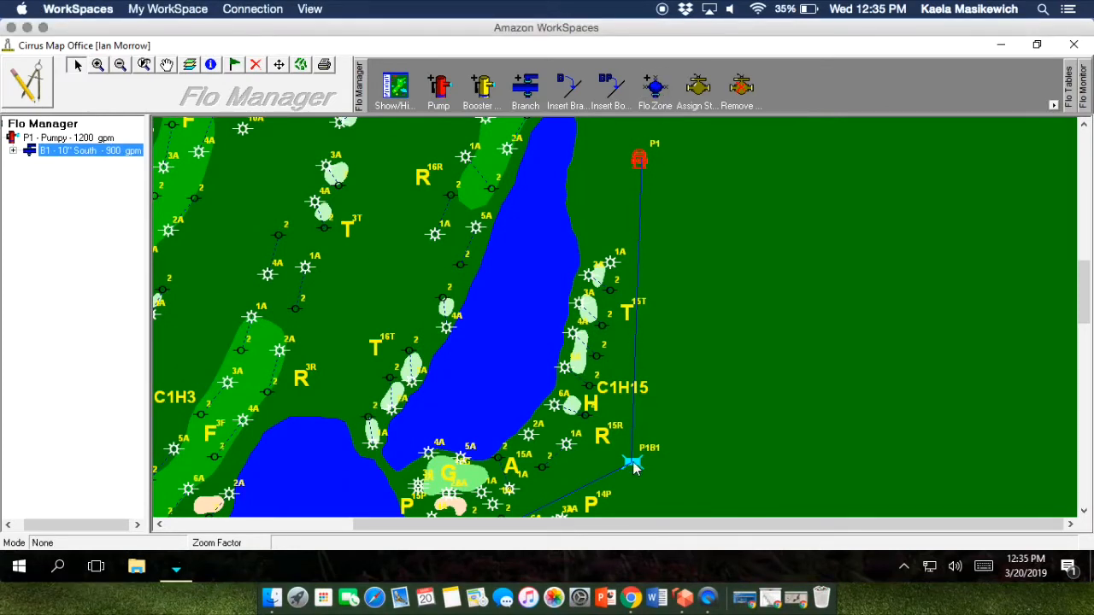
click(632, 464)
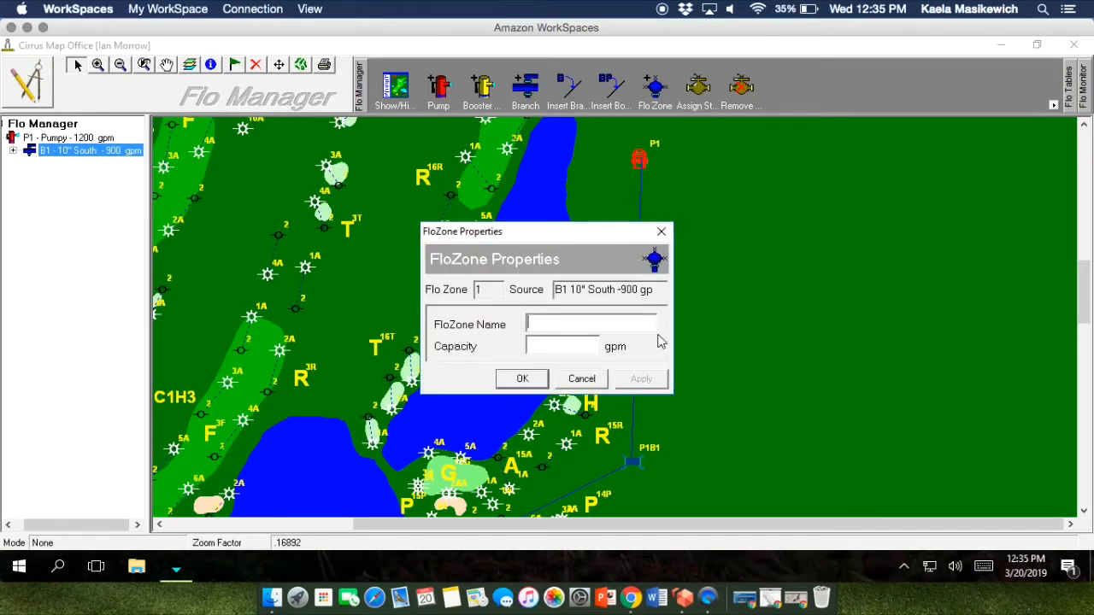
text(1)
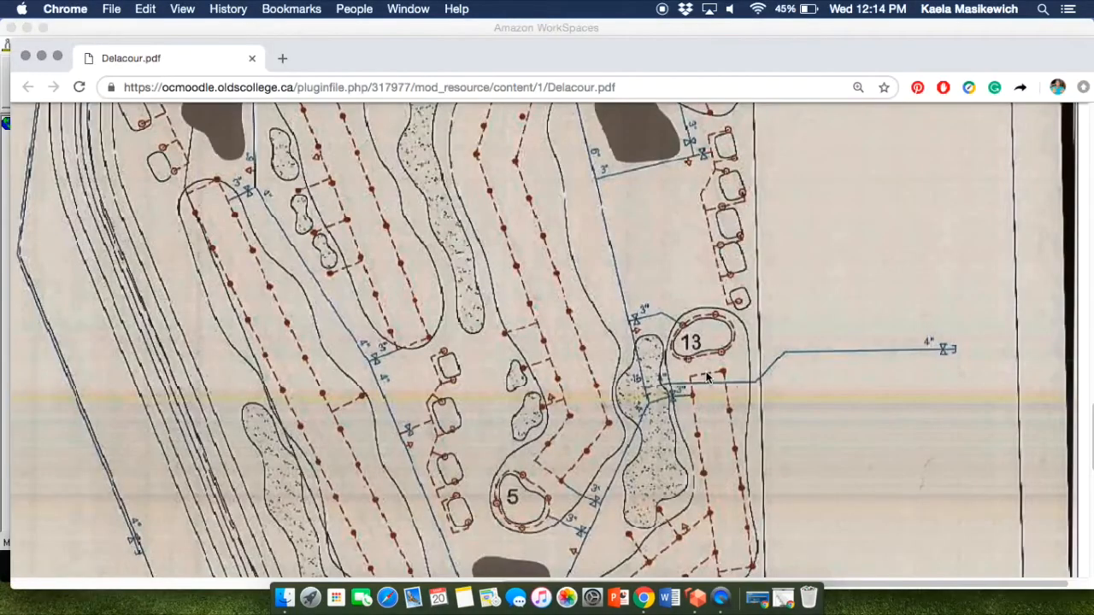
scroll(707, 377, down, 15)
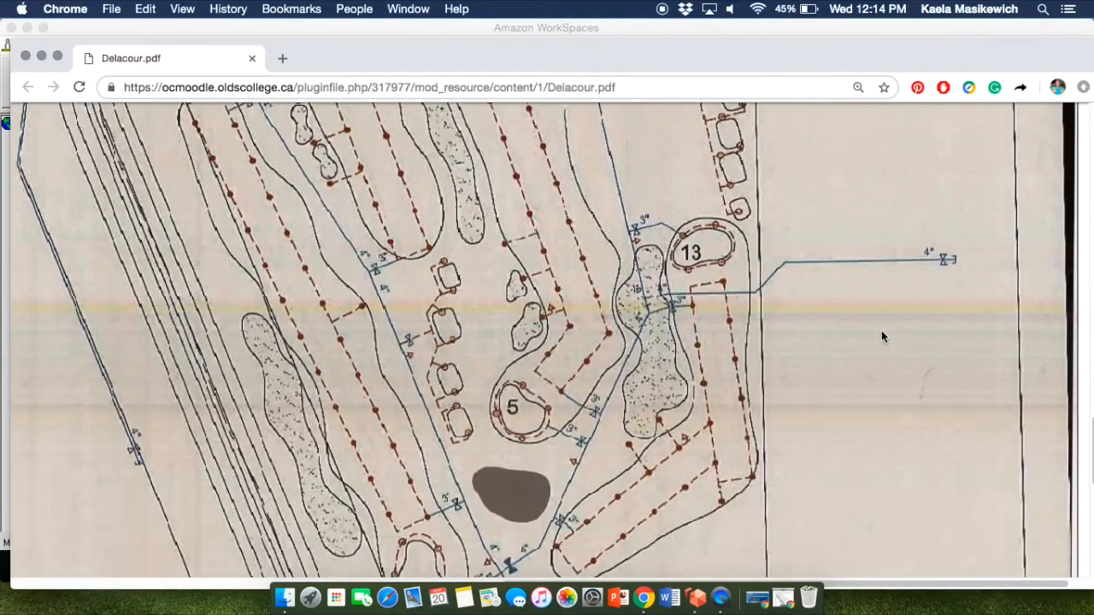
scroll(754, 365, up, 1)
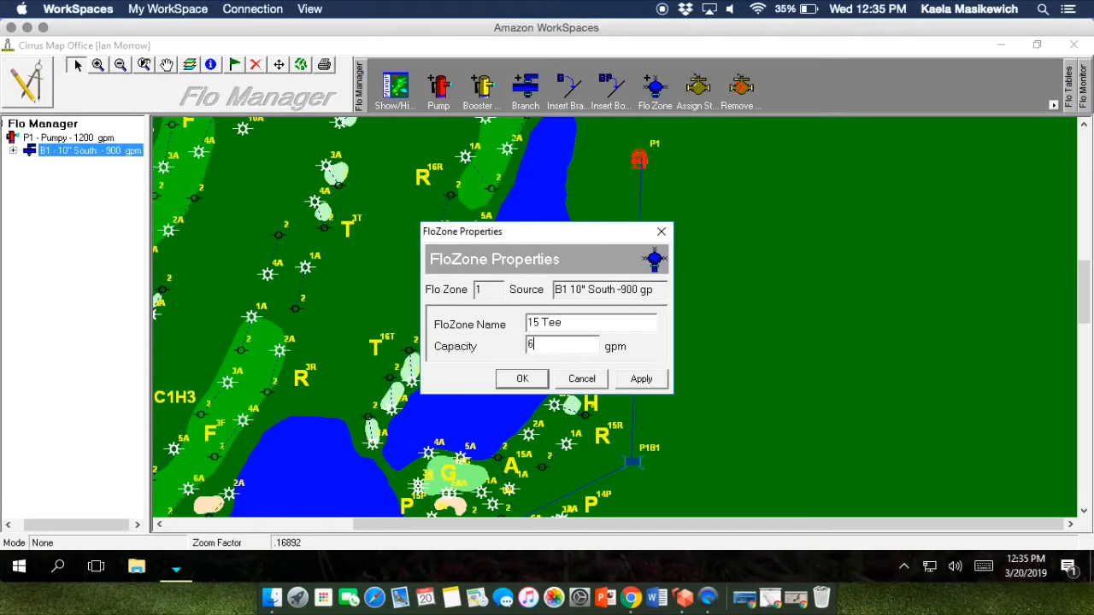
click(642, 379)
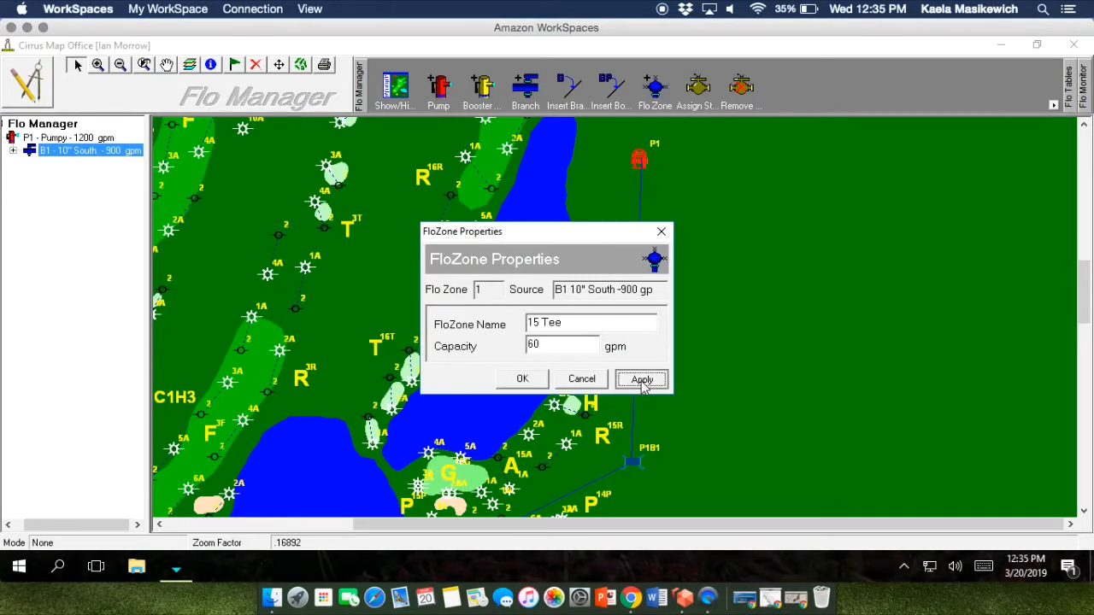
click(530, 382)
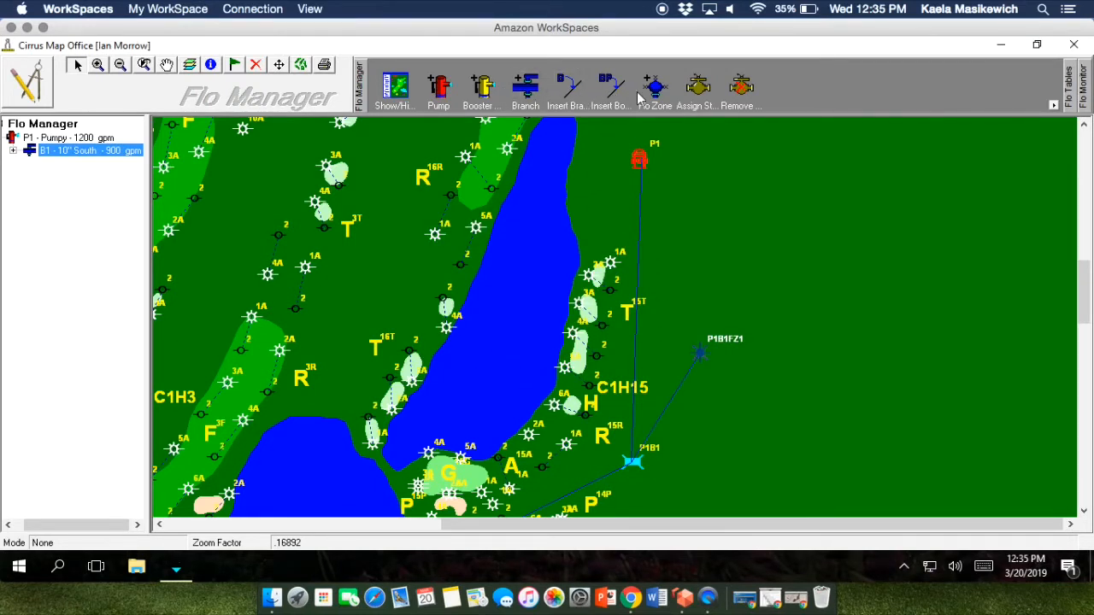
Assign the hole 15 tee stations along the lake's east shore to the 15 Tee flow zone
click(699, 94)
click(611, 263)
click(580, 305)
click(573, 334)
click(565, 368)
click(556, 407)
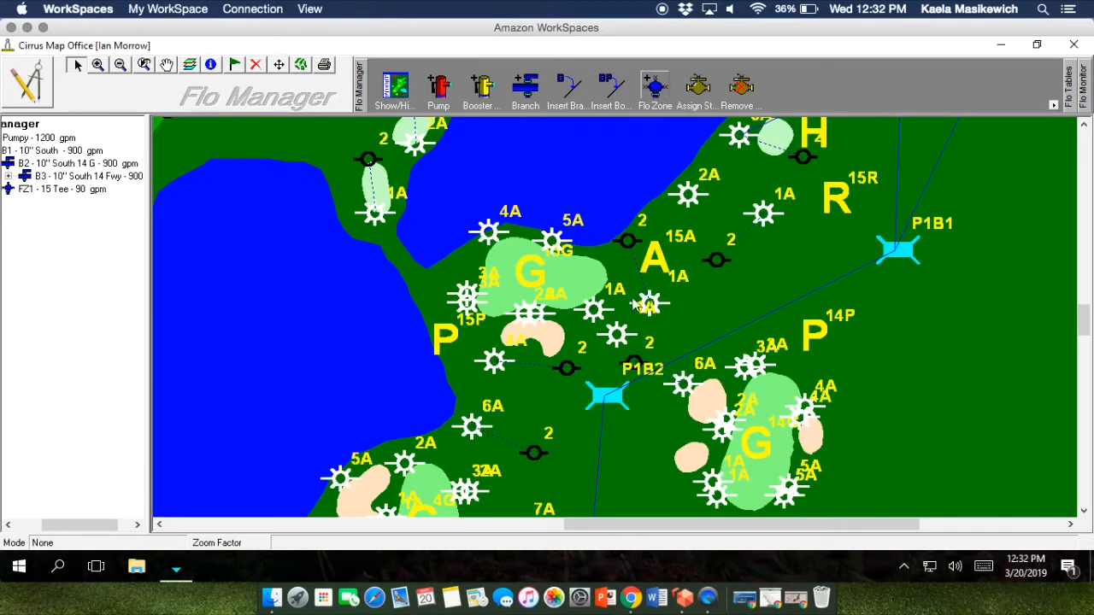
Add a flow zone fed by the 10" South 14 G branch, placed just southeast of it, named 15 G, P, R with a 60 gpm capacity
click(610, 399)
click(646, 430)
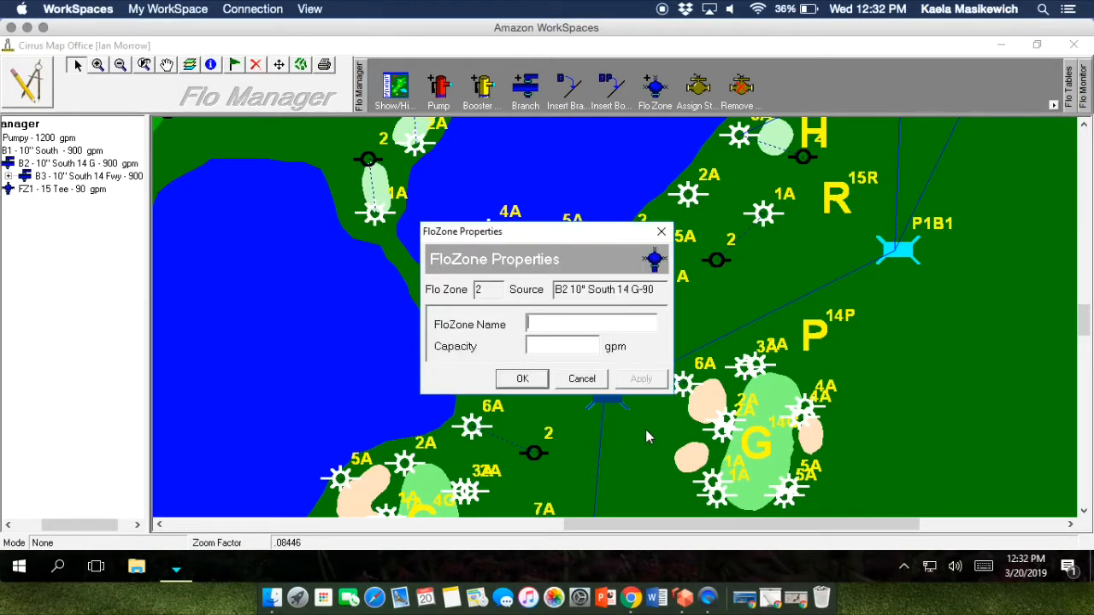
click(608, 319)
text(15 G, P, R)
click(641, 378)
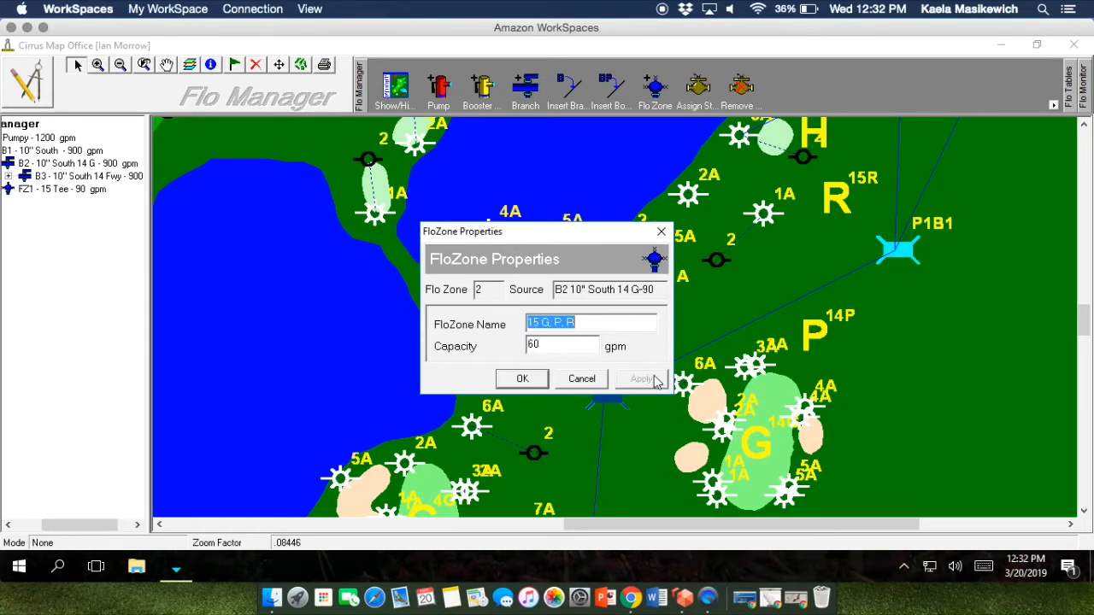
click(538, 386)
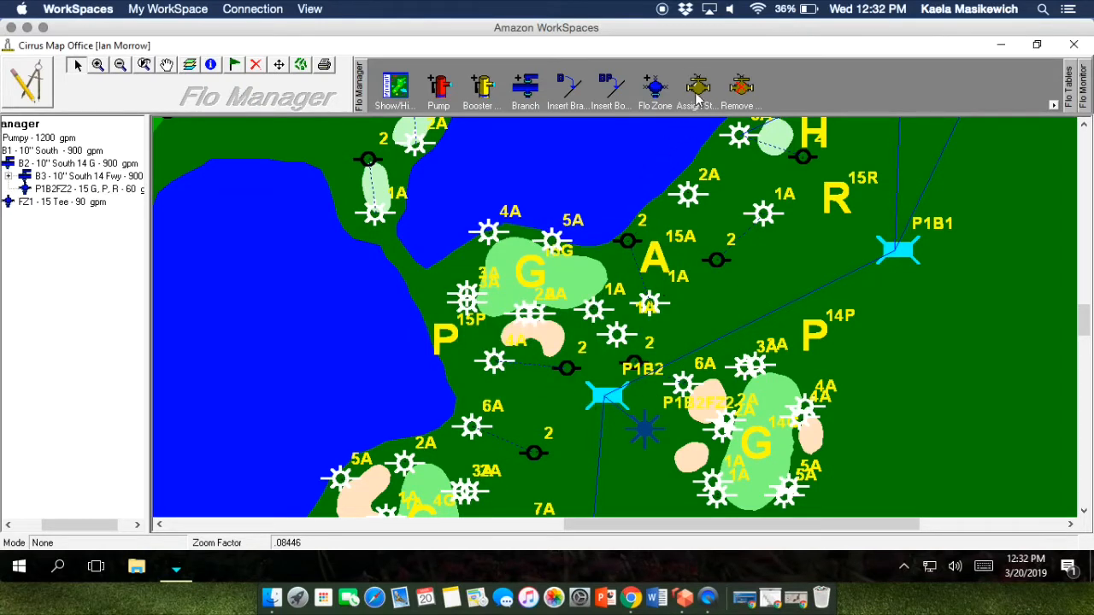
Assign the hole 15 green, perimeter, approach and rough stations to the 15 G, P, R flow zone
click(648, 435)
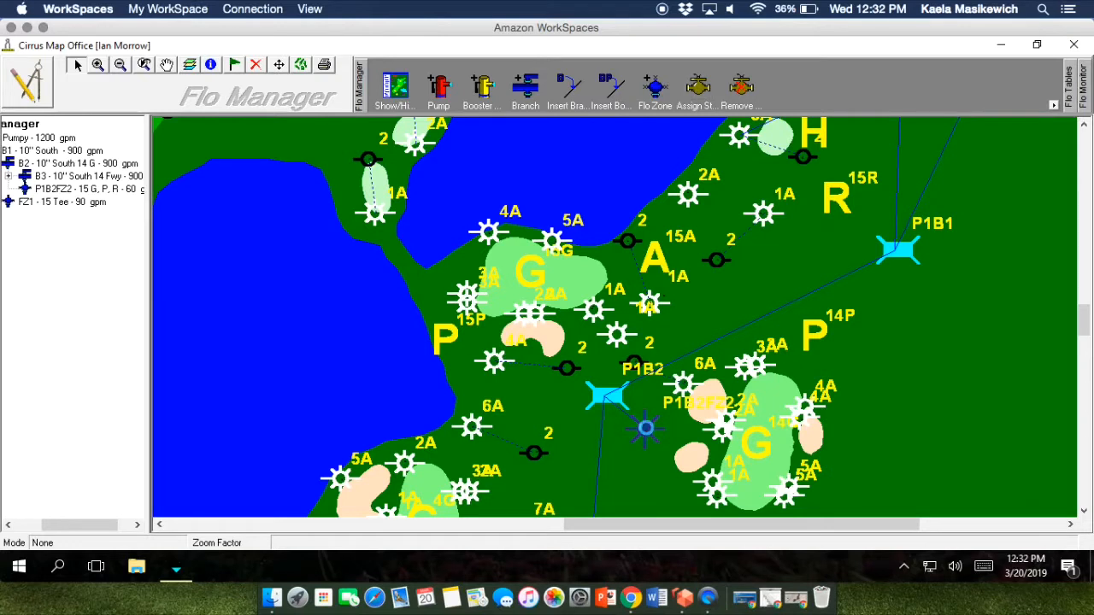
click(615, 339)
click(597, 313)
click(535, 312)
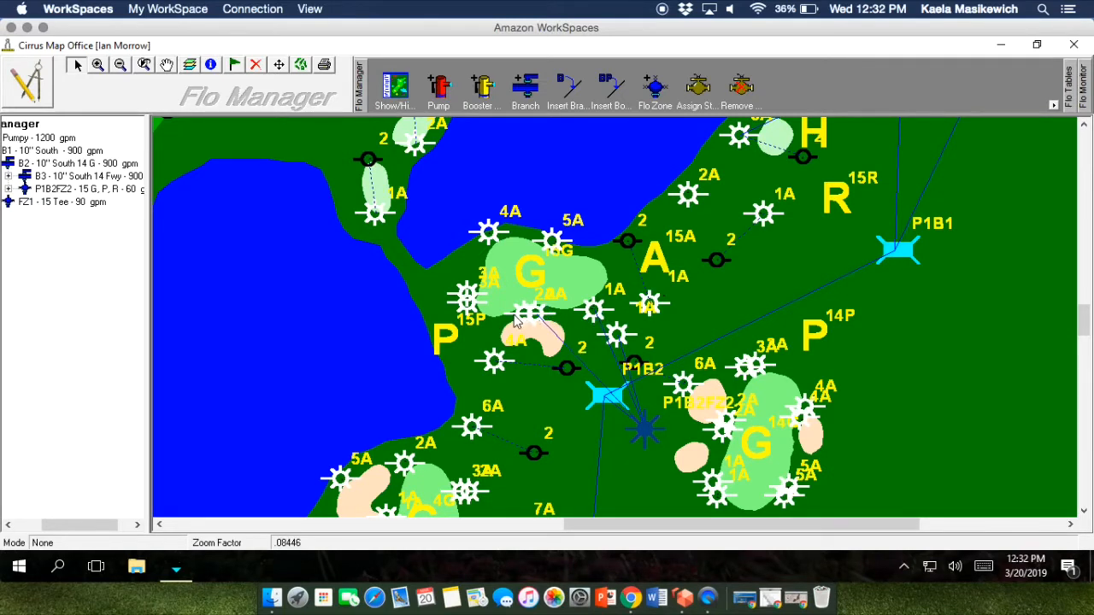
click(464, 295)
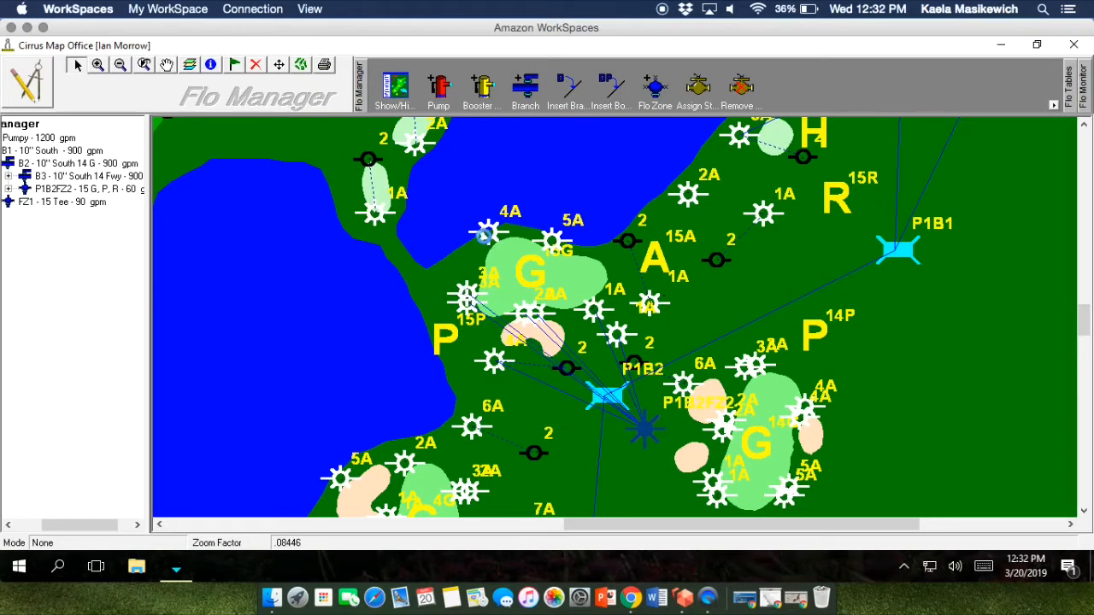
click(488, 238)
click(552, 243)
click(648, 303)
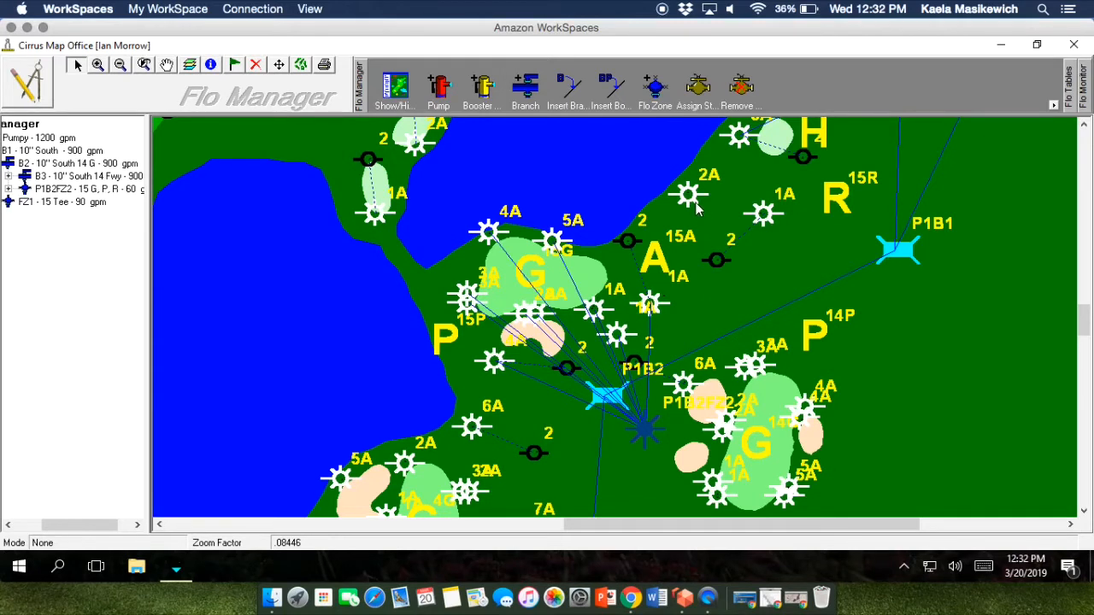
click(692, 200)
click(754, 219)
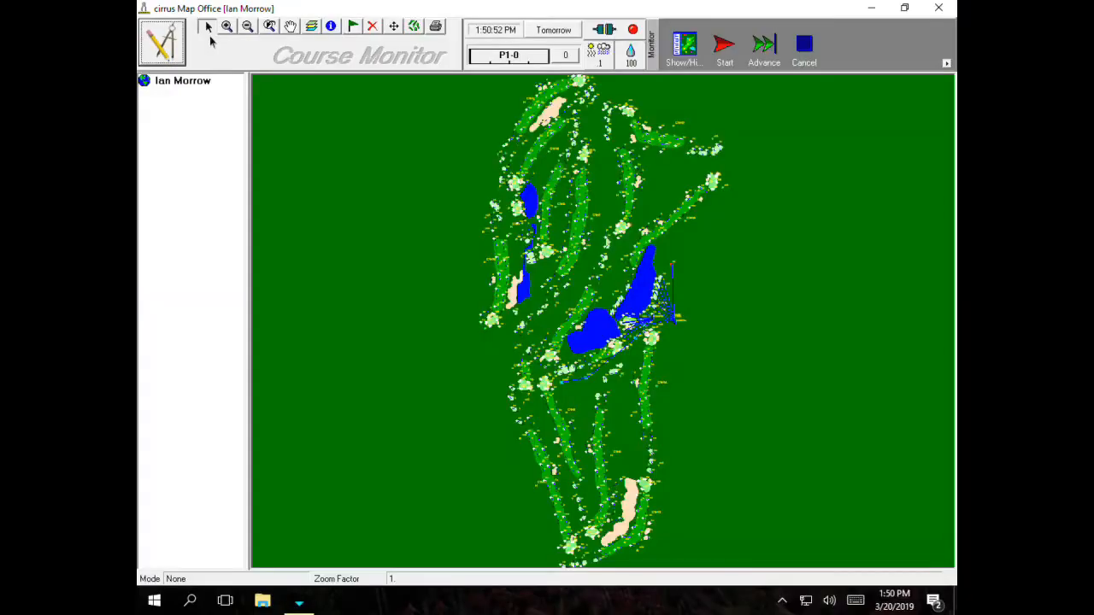
Open Flo Manager from Course Monitor and expand the pipe hierarchy through the South 14 branches to the 15 G,P,R zone's stations
click(160, 43)
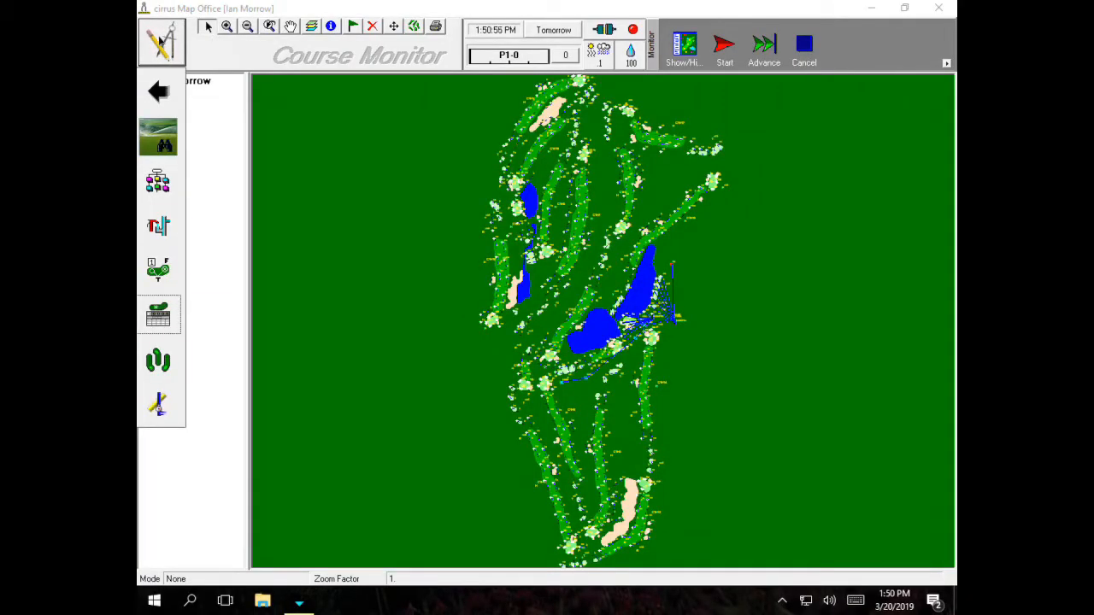
click(154, 227)
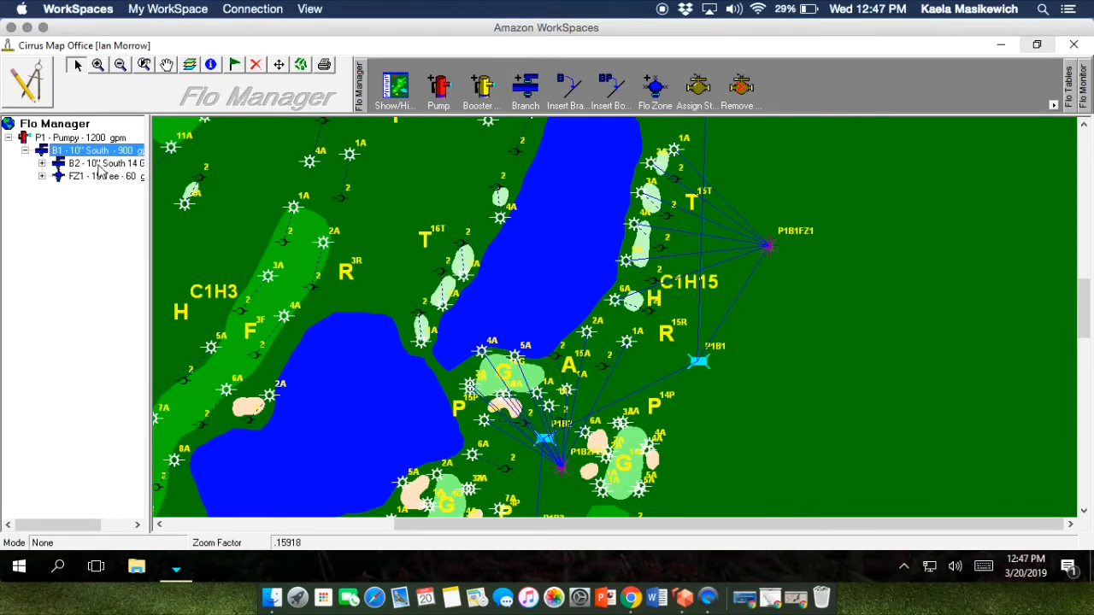
click(41, 163)
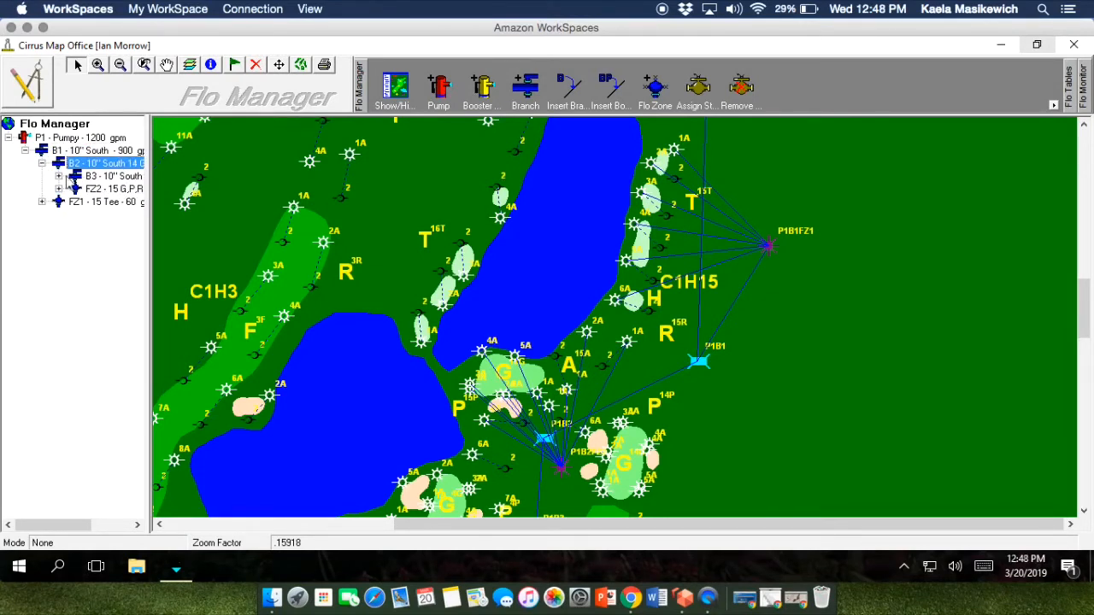
click(59, 176)
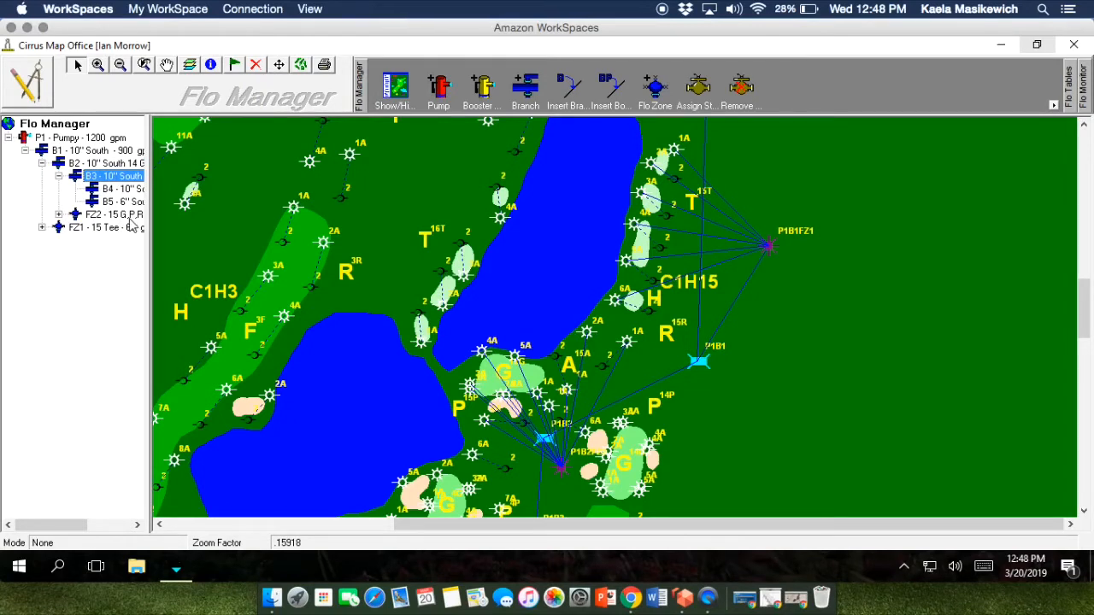
click(59, 215)
drag(74, 525, 97, 525)
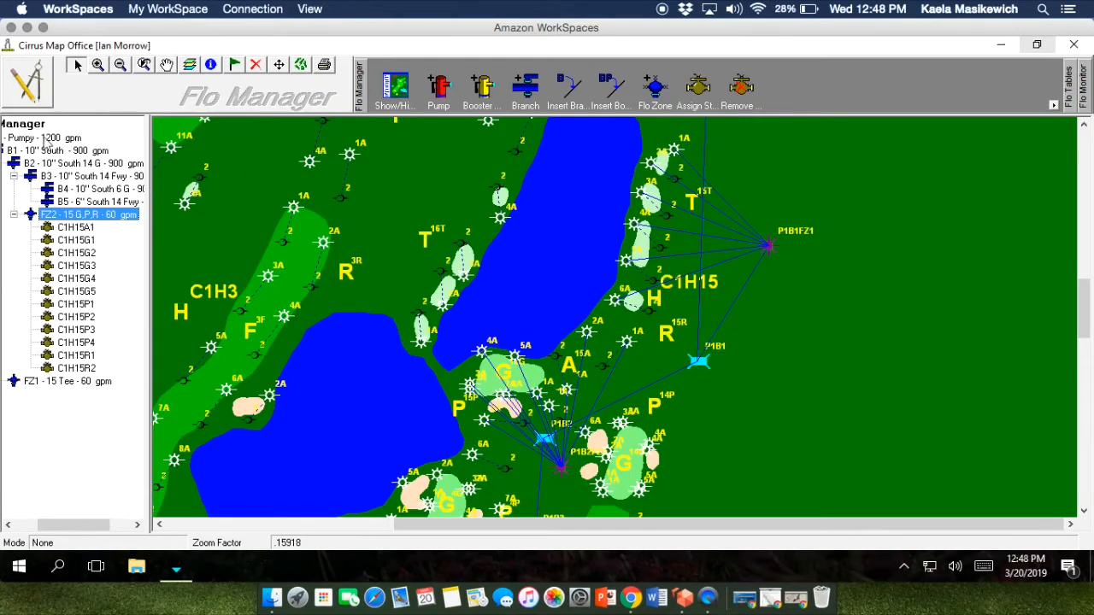
Return to the front office and open the Flo Manager hierarchy from the system capacities in System Settings
click(34, 101)
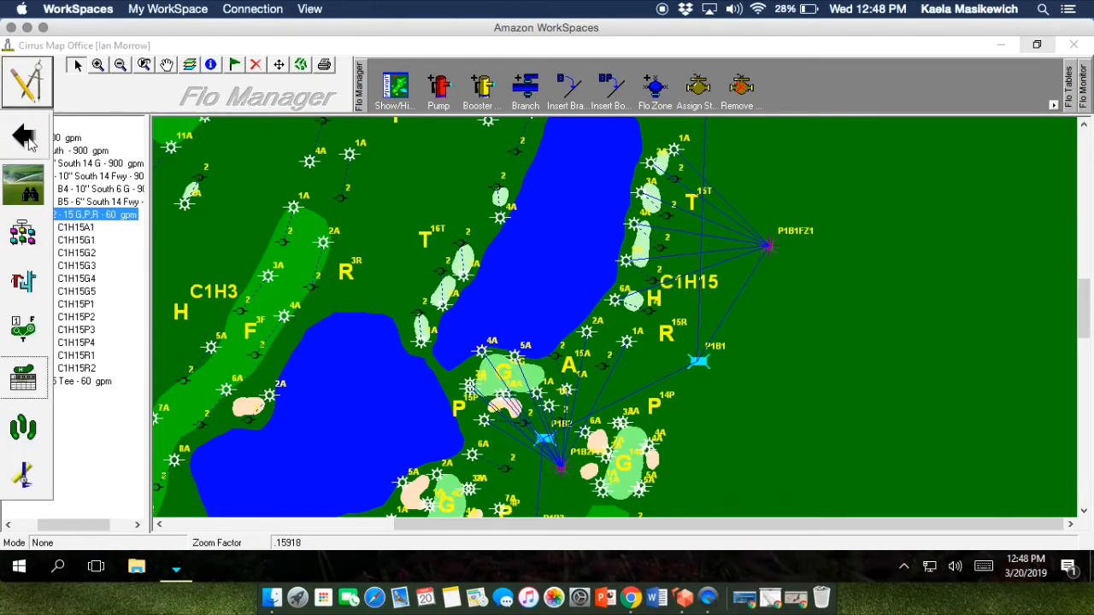
click(24, 136)
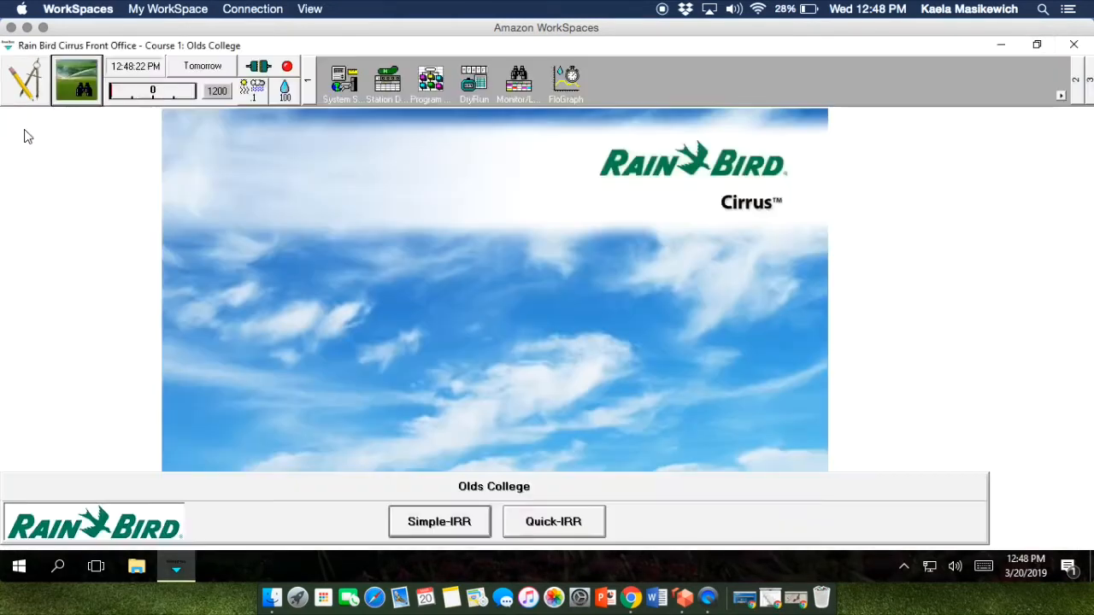
click(347, 89)
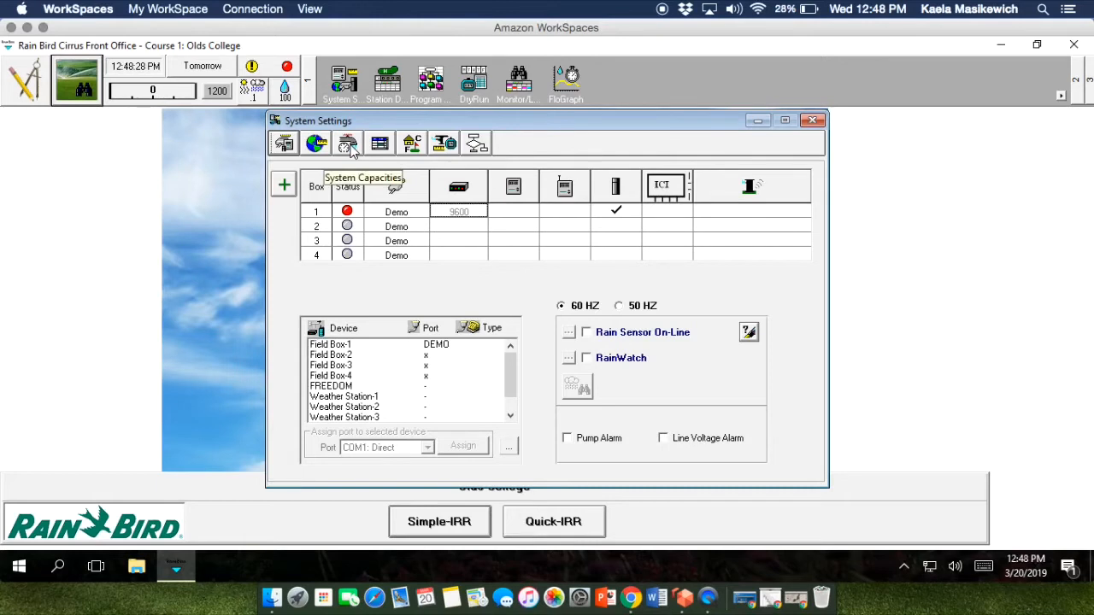
click(350, 147)
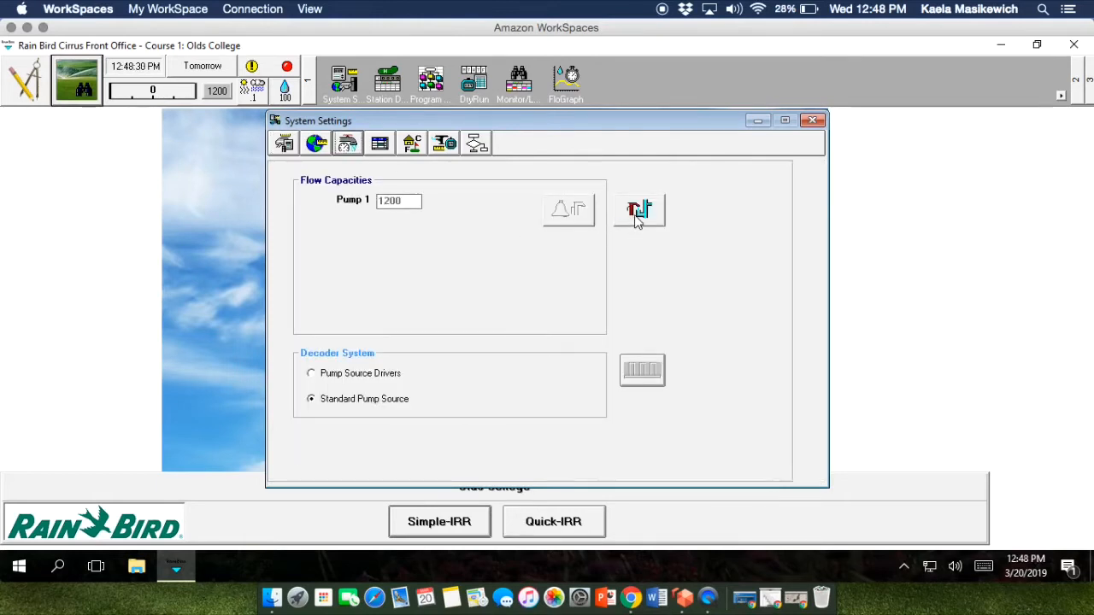
click(639, 212)
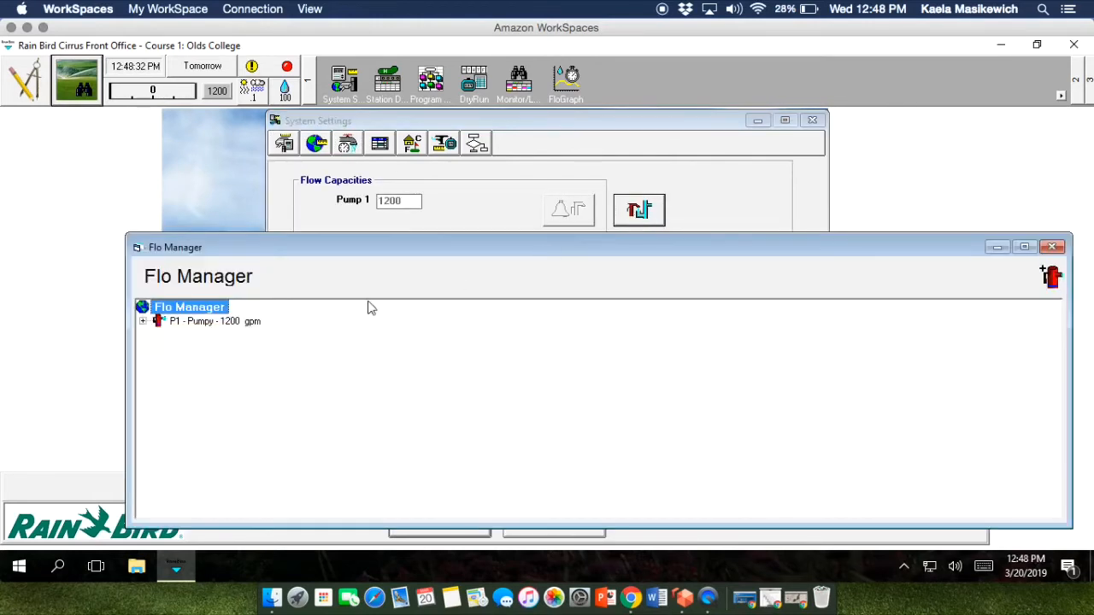
Expand the Pumpy hierarchy down to the stations in the 15 G,P,R flow zone, and close Flo Manager and System Settings
click(142, 322)
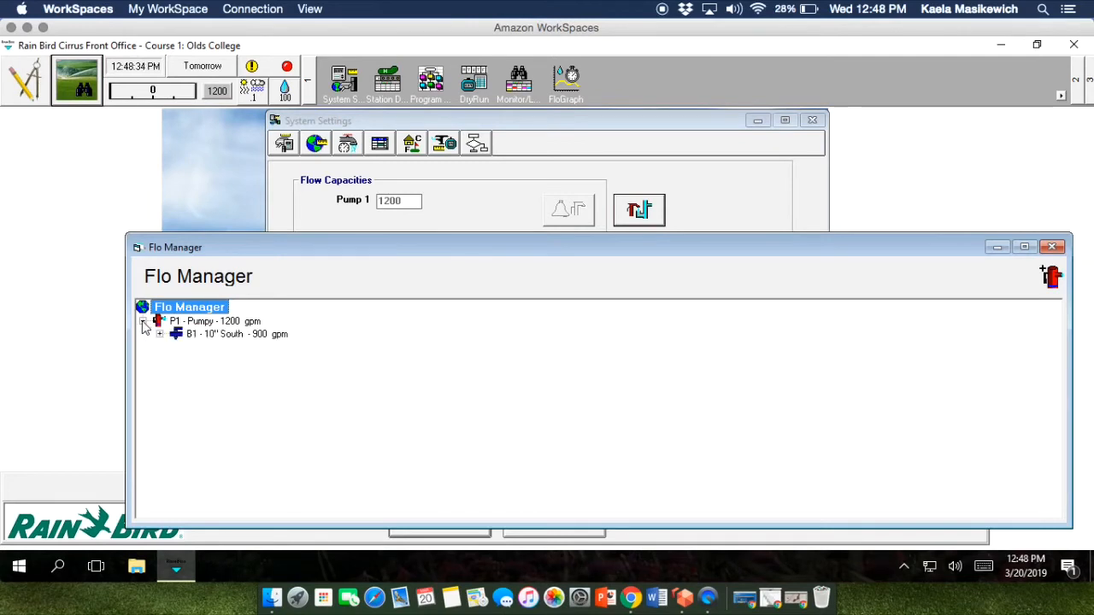
click(159, 334)
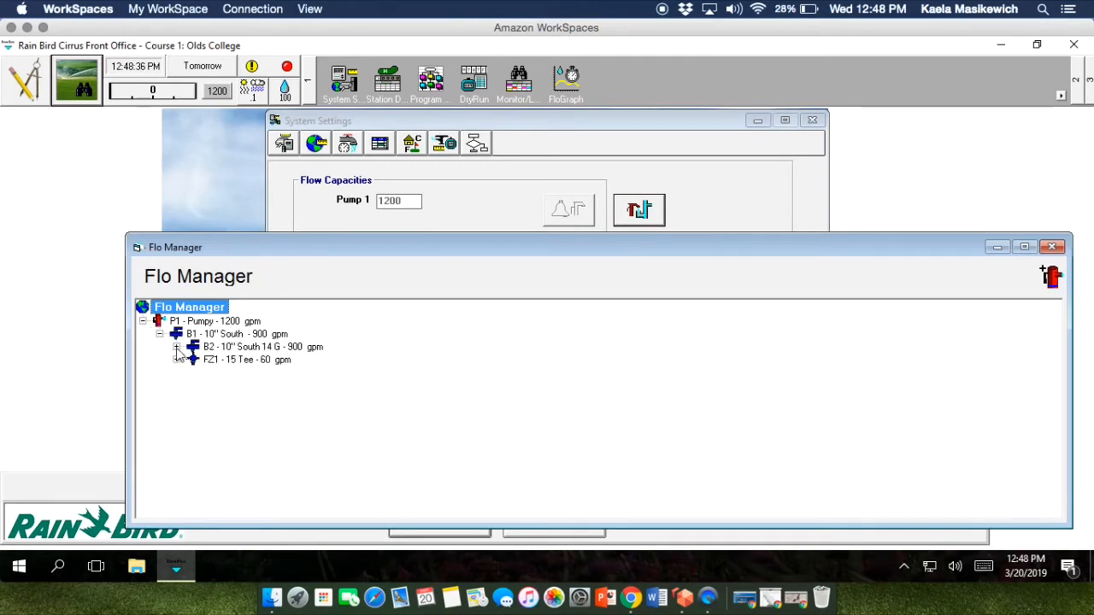
click(176, 347)
click(193, 373)
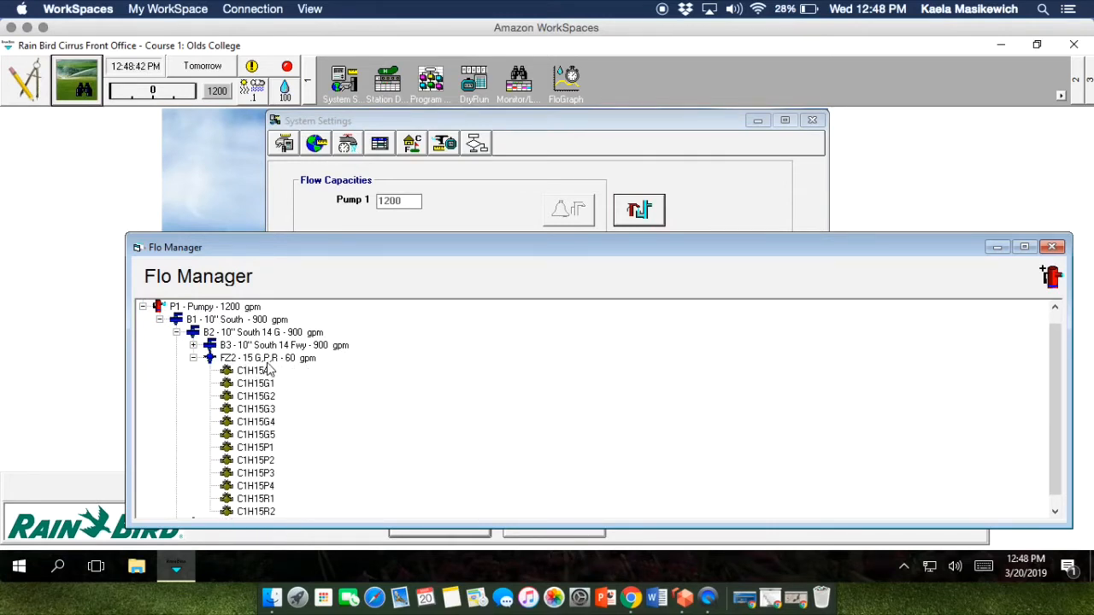
click(1055, 249)
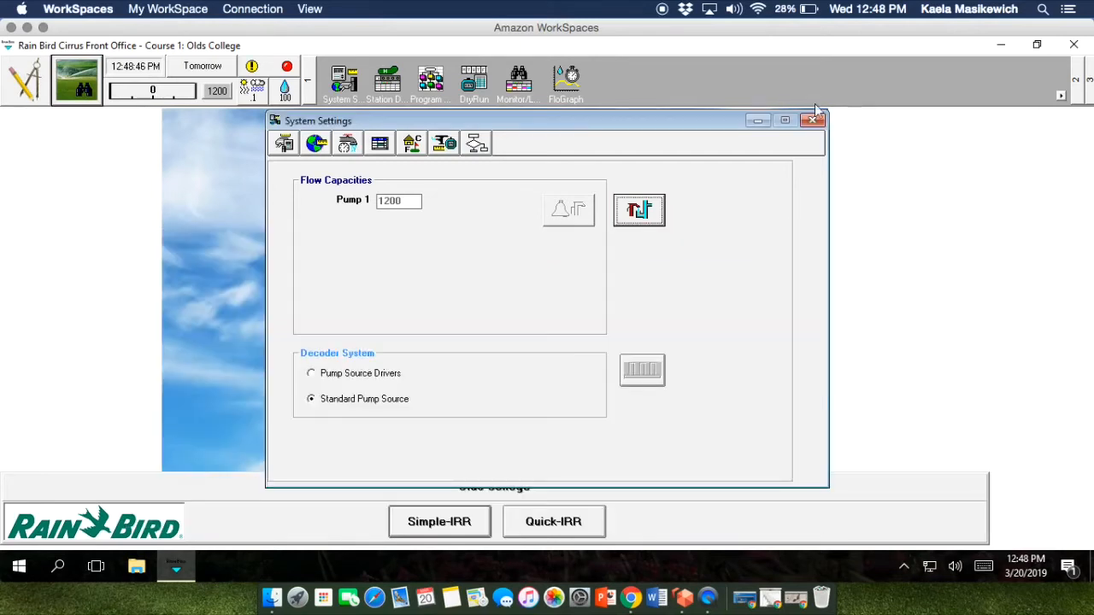
click(812, 121)
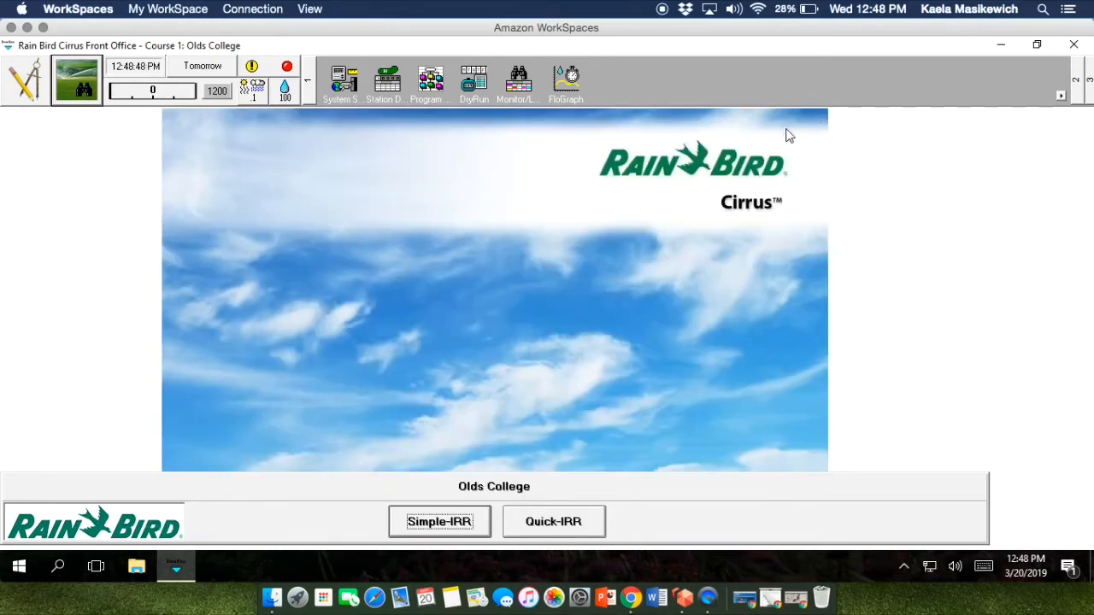
Open the station details and go to hole 15
click(387, 80)
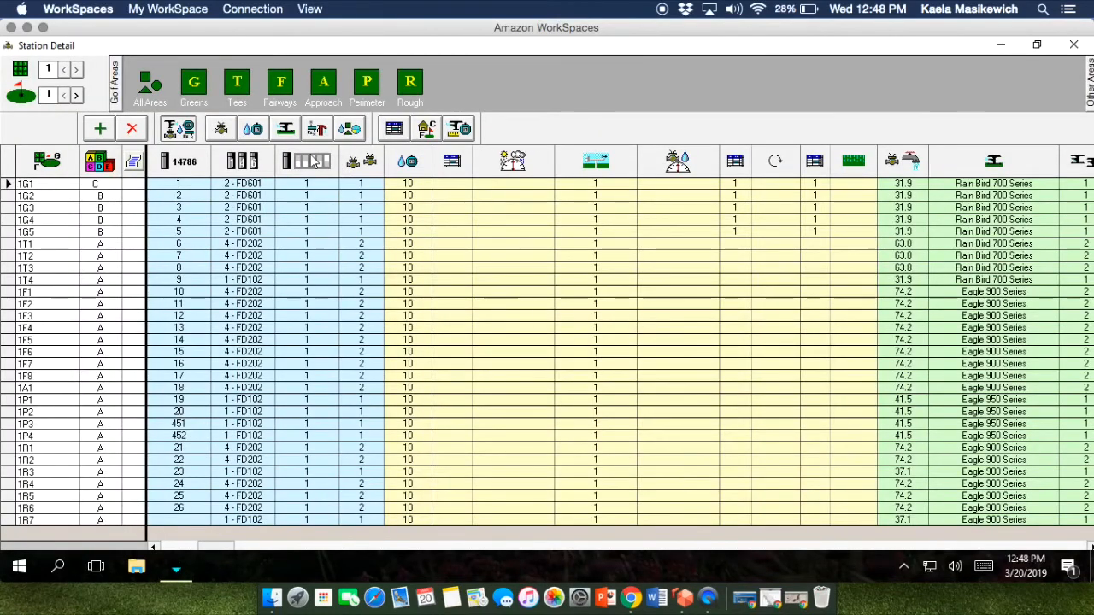
click(76, 95)
click(76, 95)
click(76, 95)
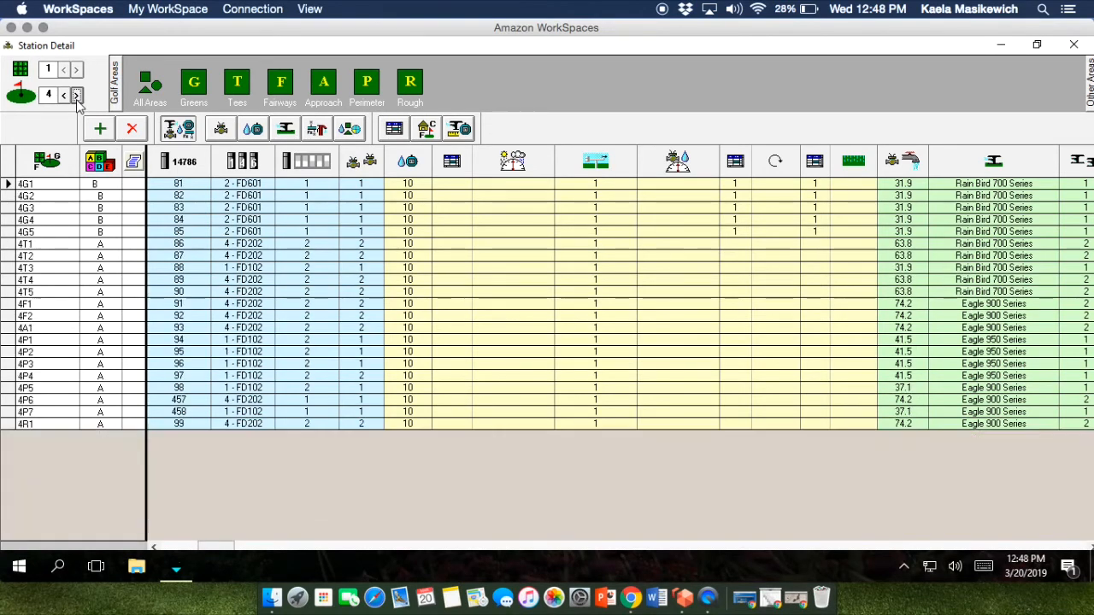
click(76, 95)
click(76, 95)
click(76, 95)
click(76, 95)
click(76, 95)
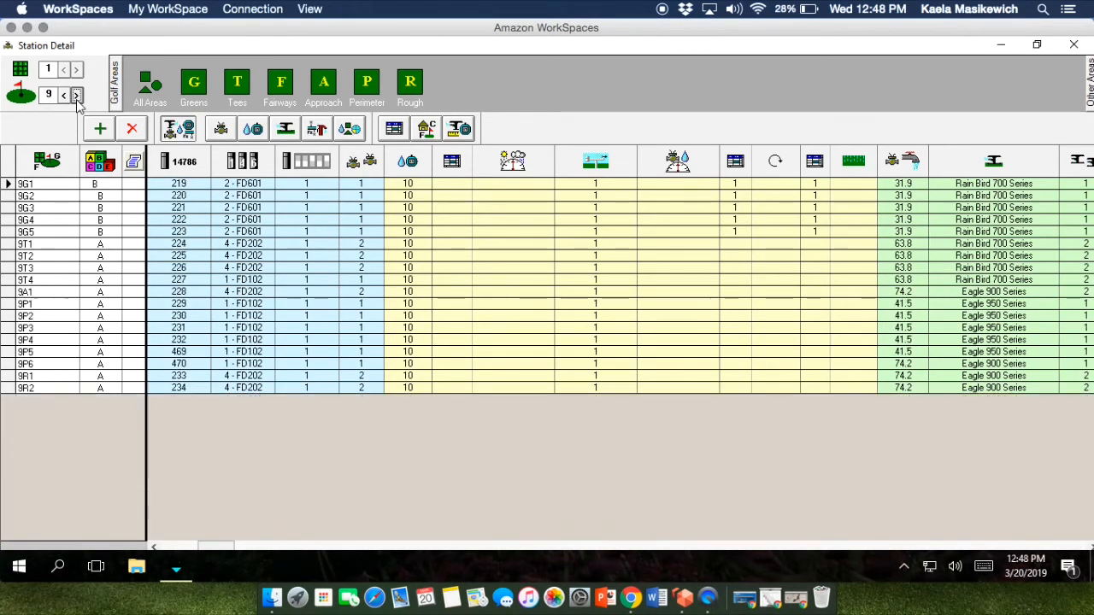
click(76, 95)
click(76, 95)
click(76, 94)
click(76, 95)
click(76, 95)
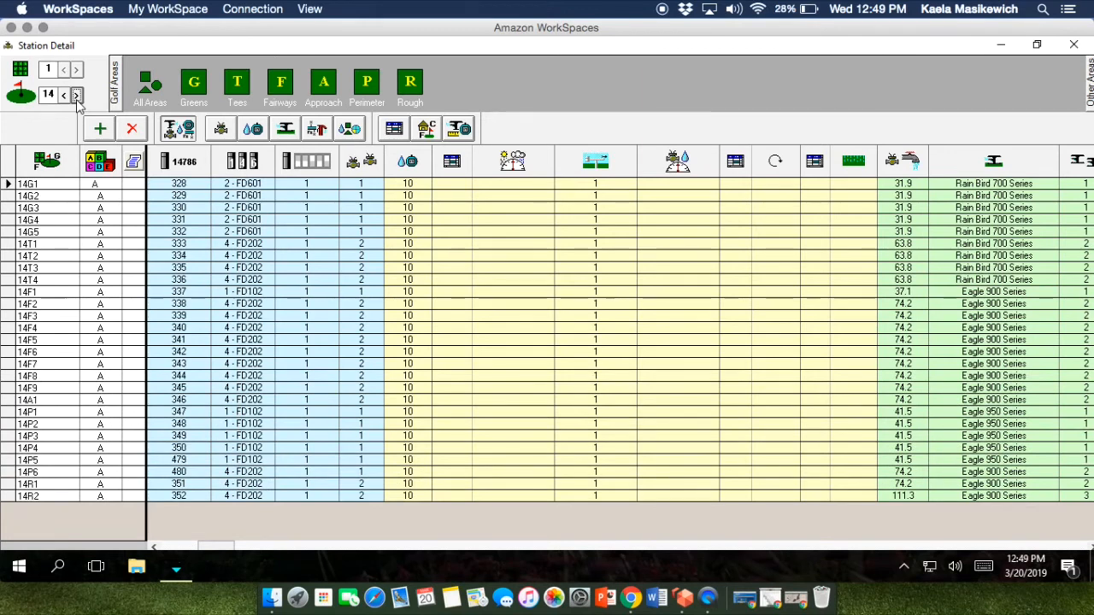
click(76, 95)
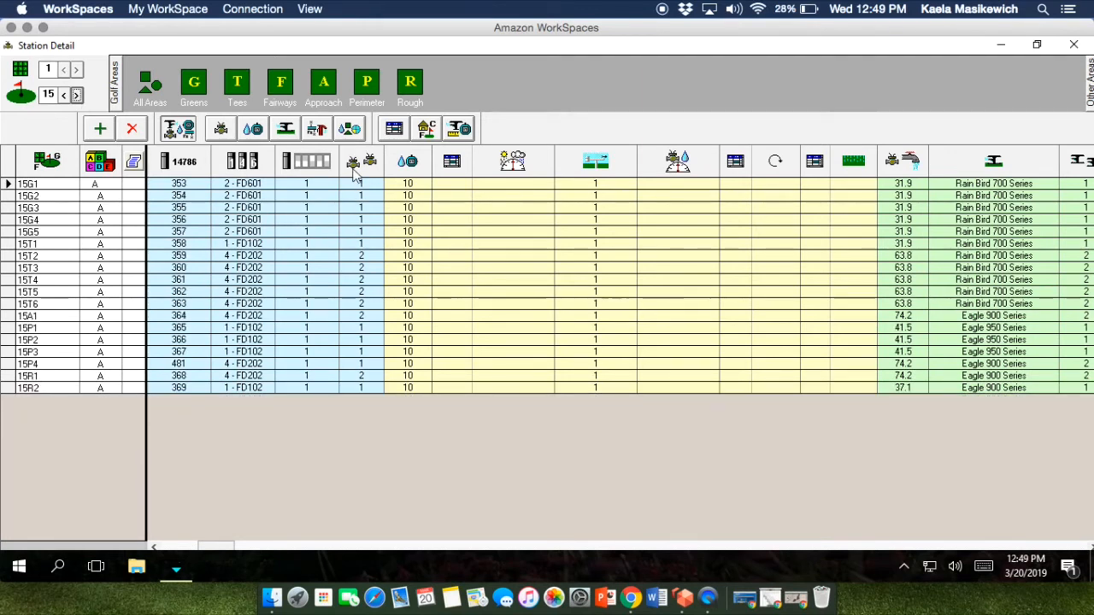
Review the flow zone, branch and pump assignments of the hole 15 stations, both on their own and in the full station table
click(321, 133)
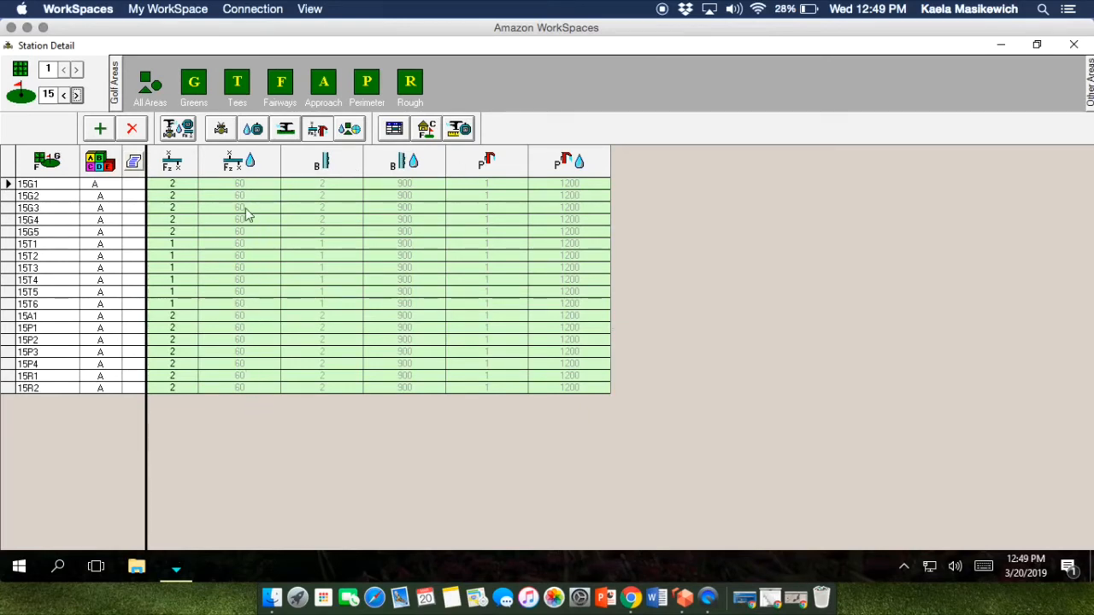
click(180, 131)
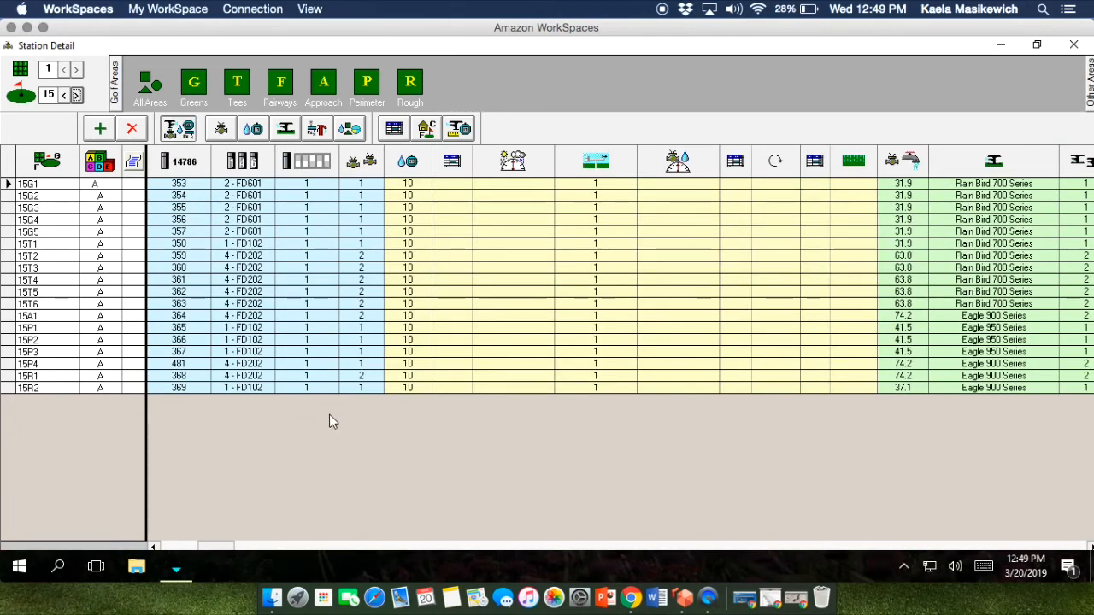
scroll(349, 418, right, 10)
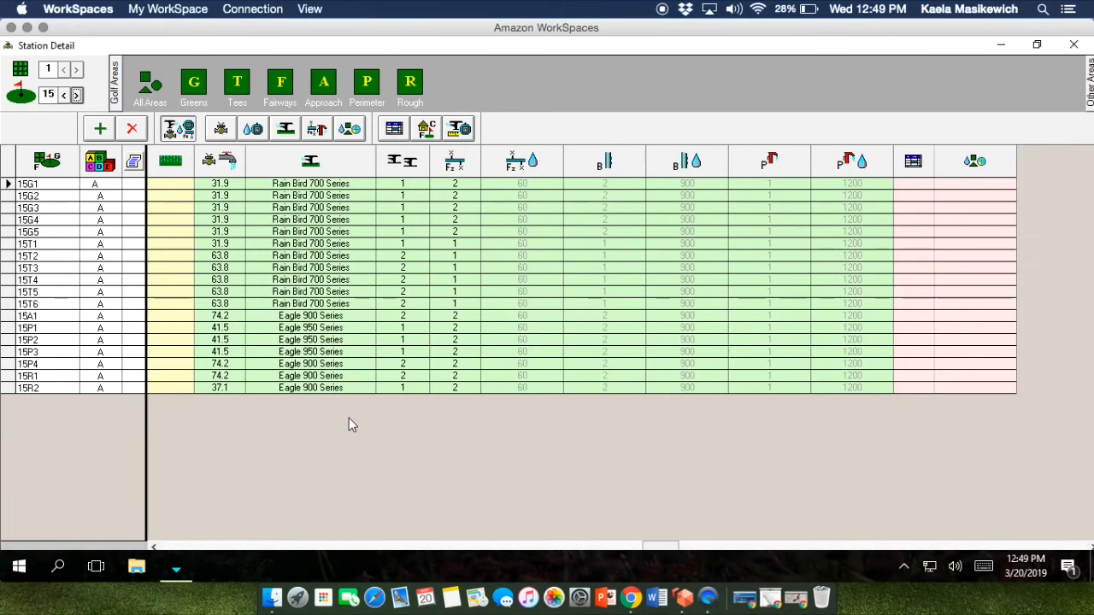
scroll(598, 244, right, 3)
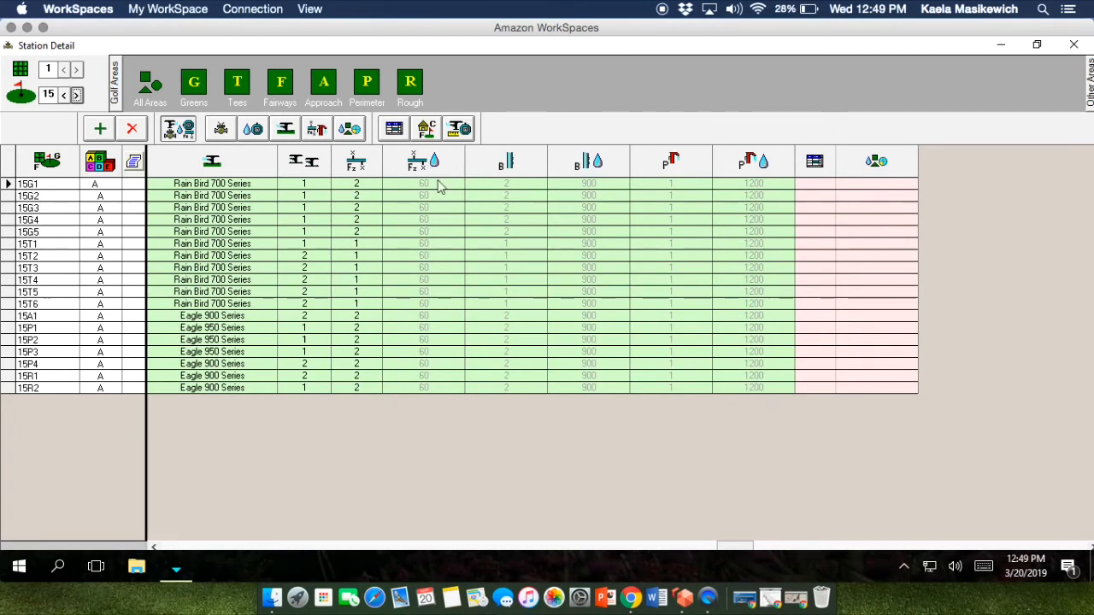
Change the flow zone of station 15T1 to 2, keeping source pump station 1
click(359, 232)
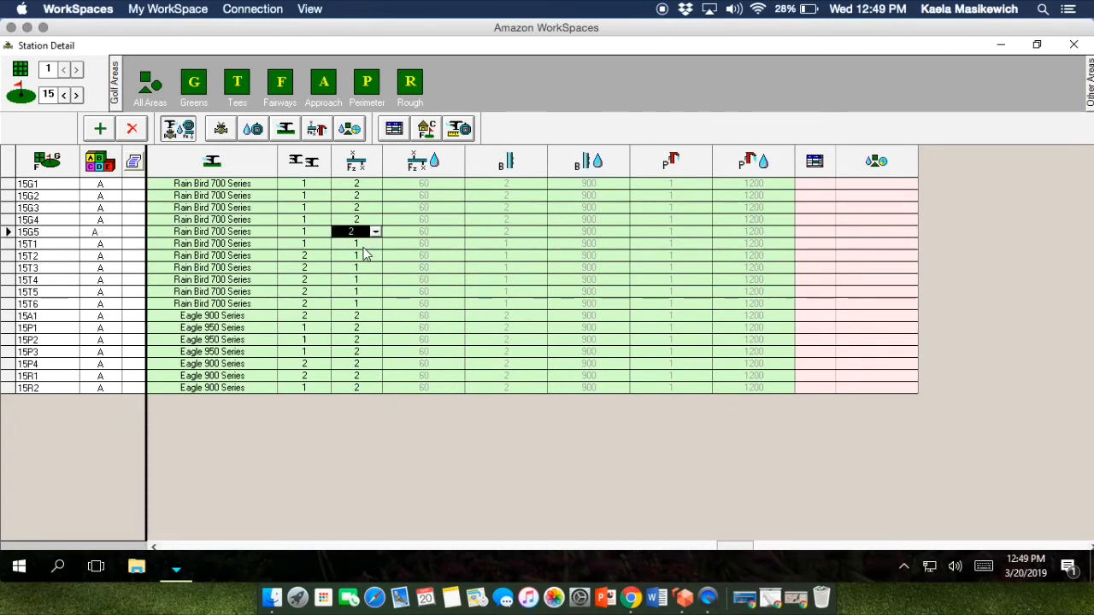
click(363, 247)
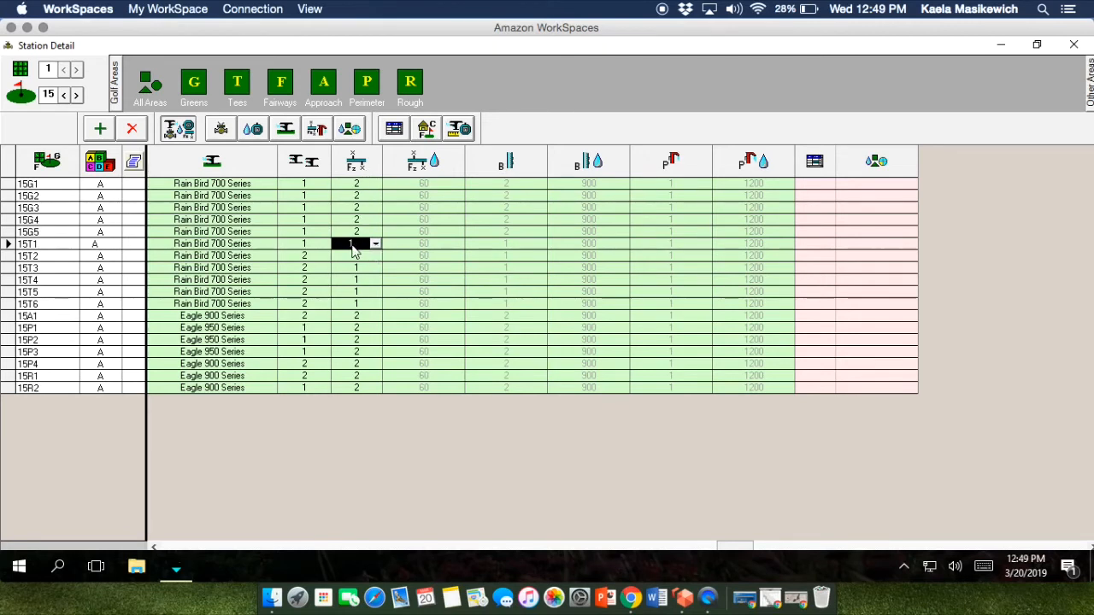
click(376, 244)
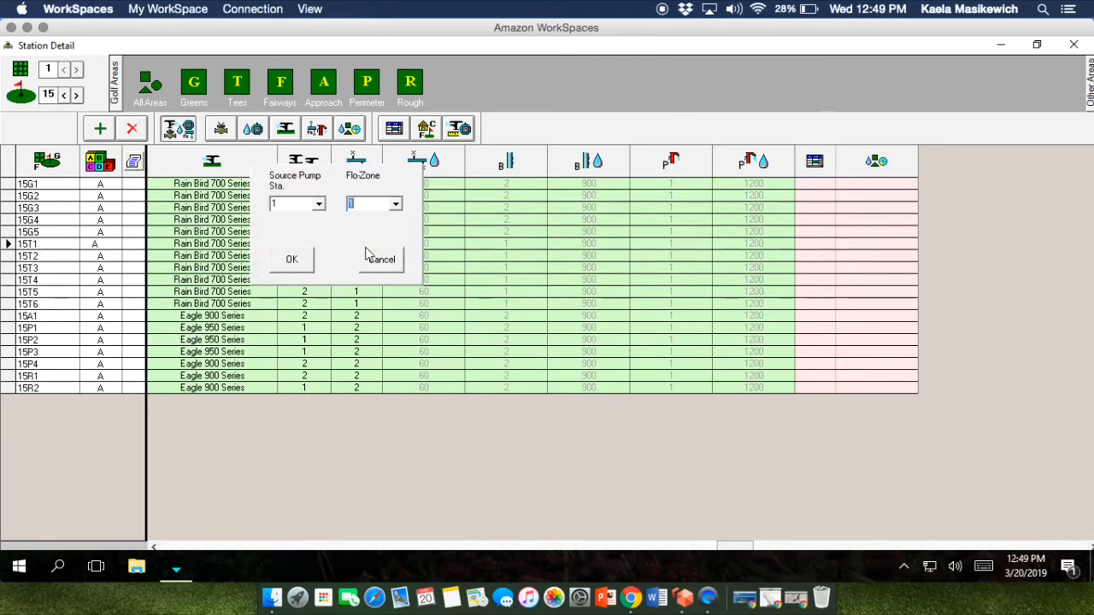
click(396, 204)
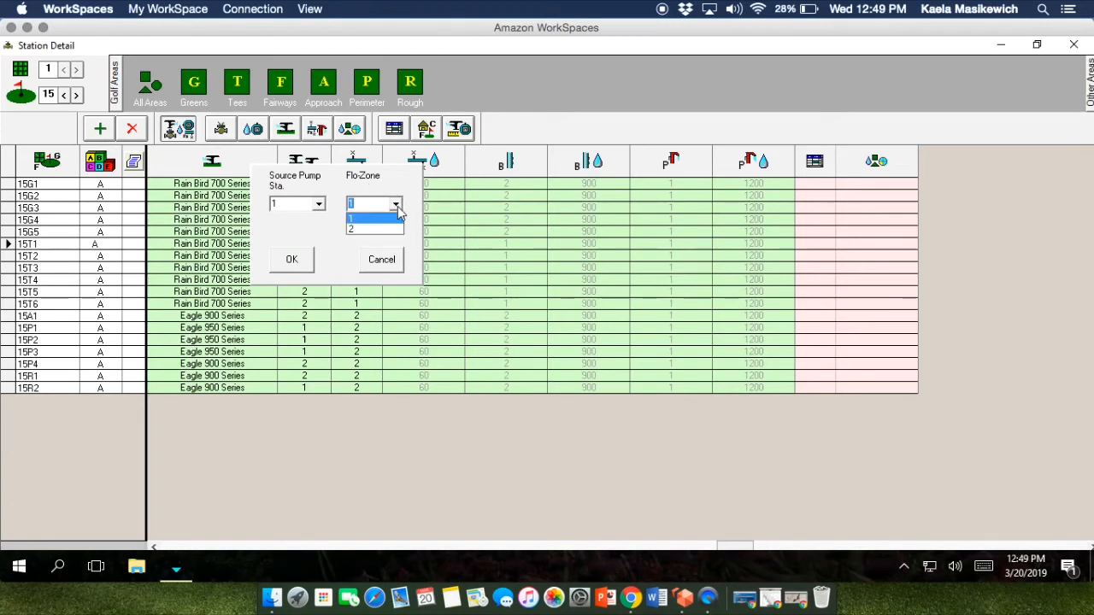
click(379, 229)
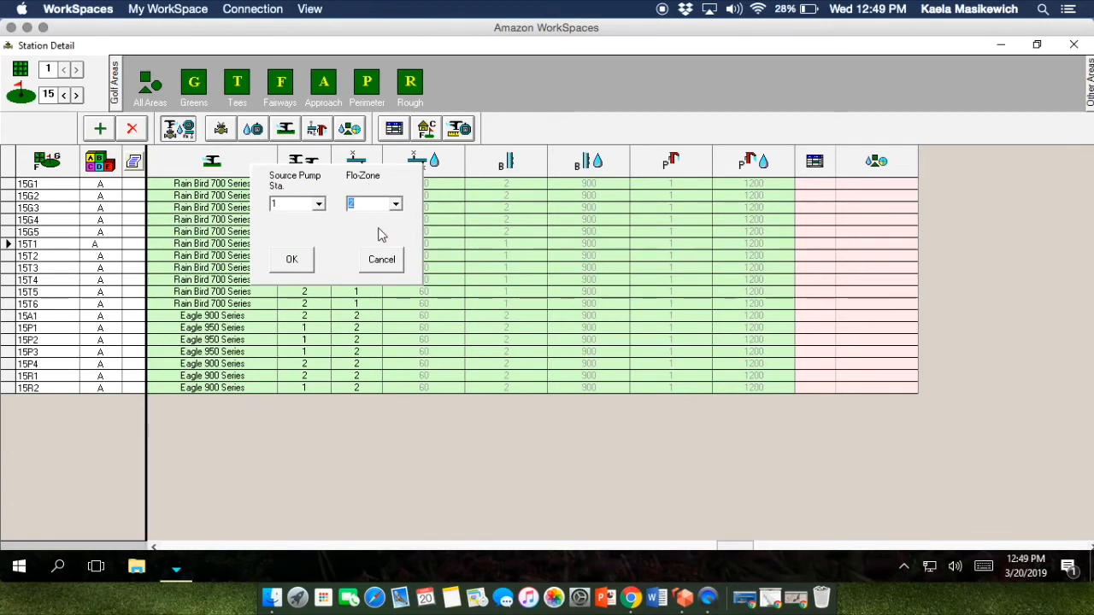
click(292, 260)
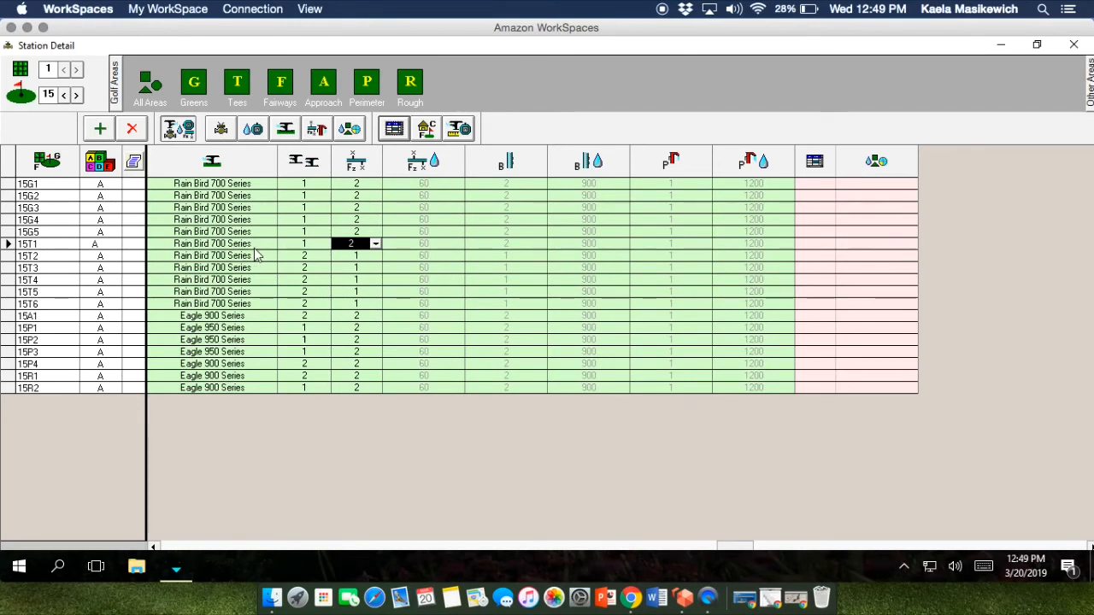
Set the flow zone of station 15T1 back to 1 under source pump station 1
click(376, 245)
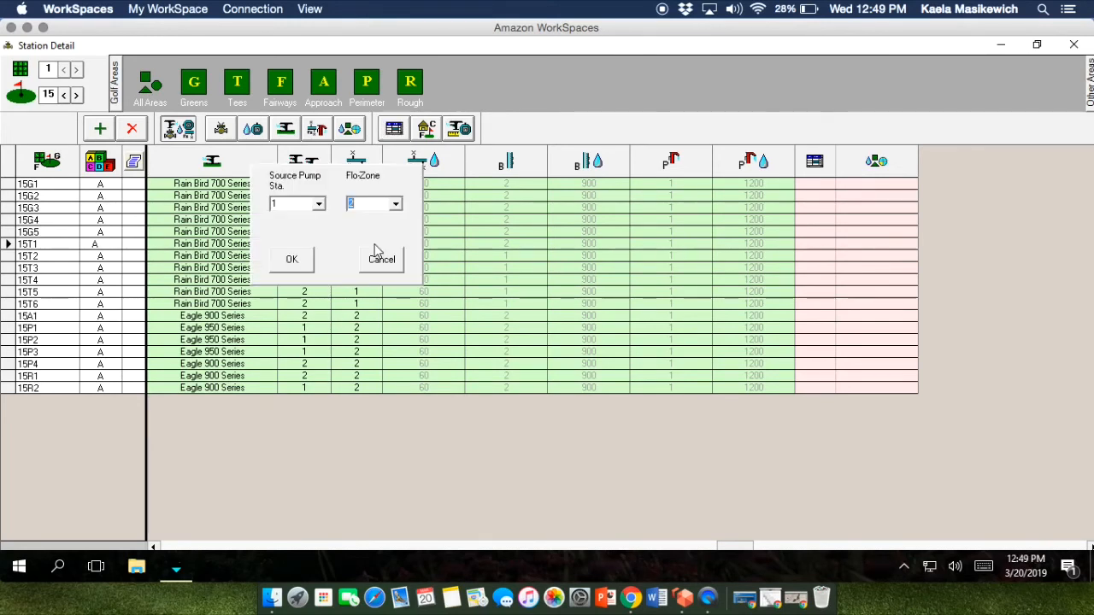
click(397, 206)
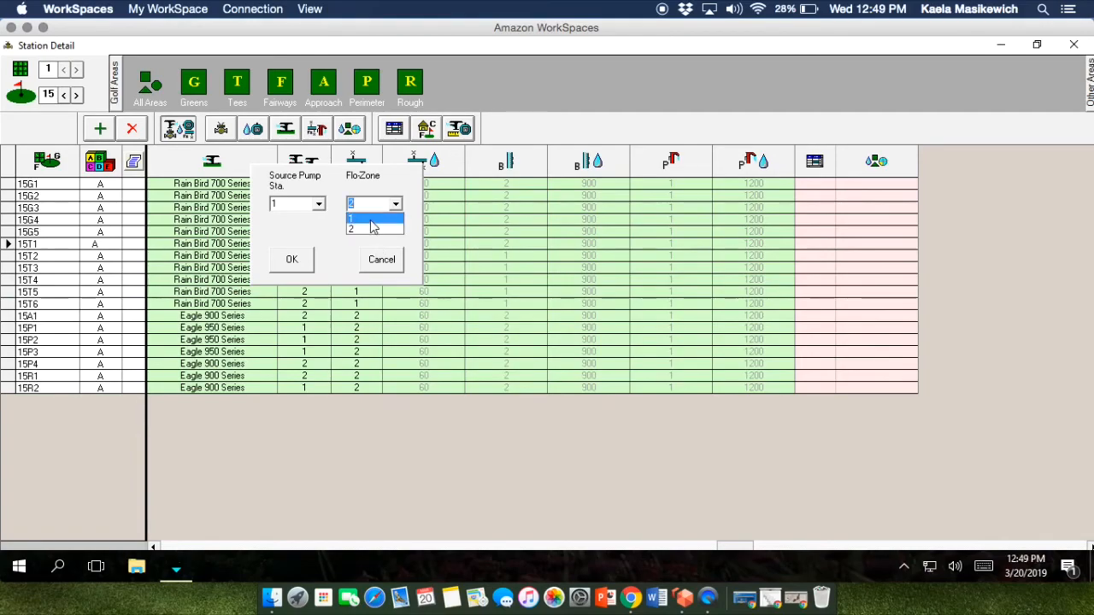
click(371, 220)
click(291, 260)
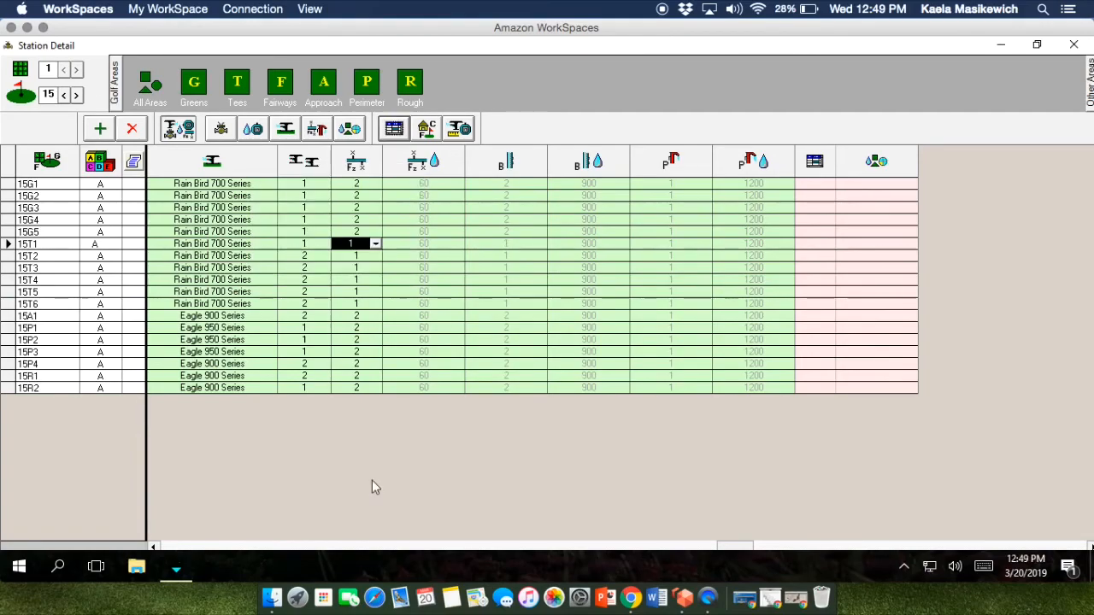